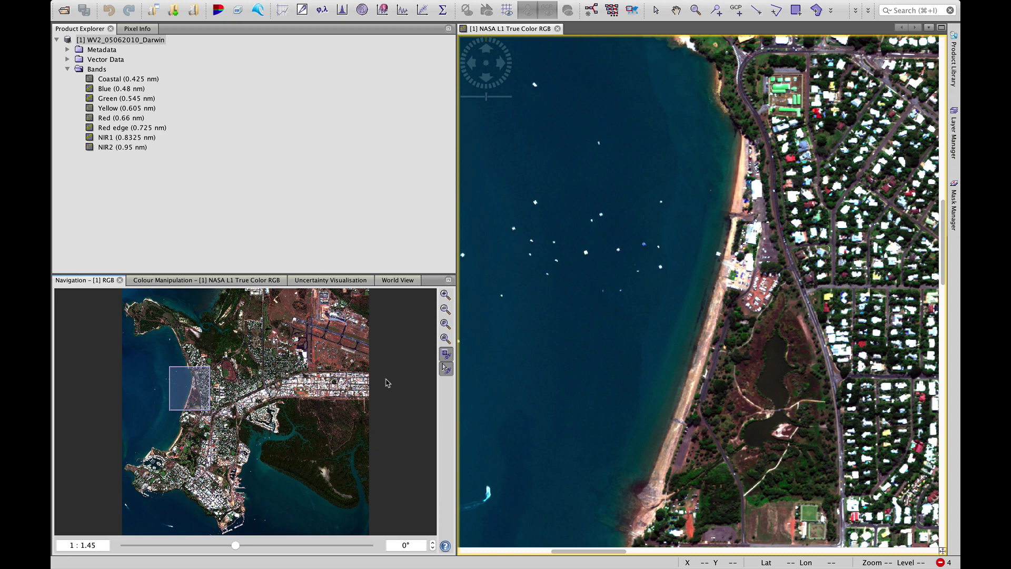
# - Zoom the true-colour view to the whole Darwin scene and bring up the WV2_05062010_Darwin product's options
pyautogui.click(445, 339)
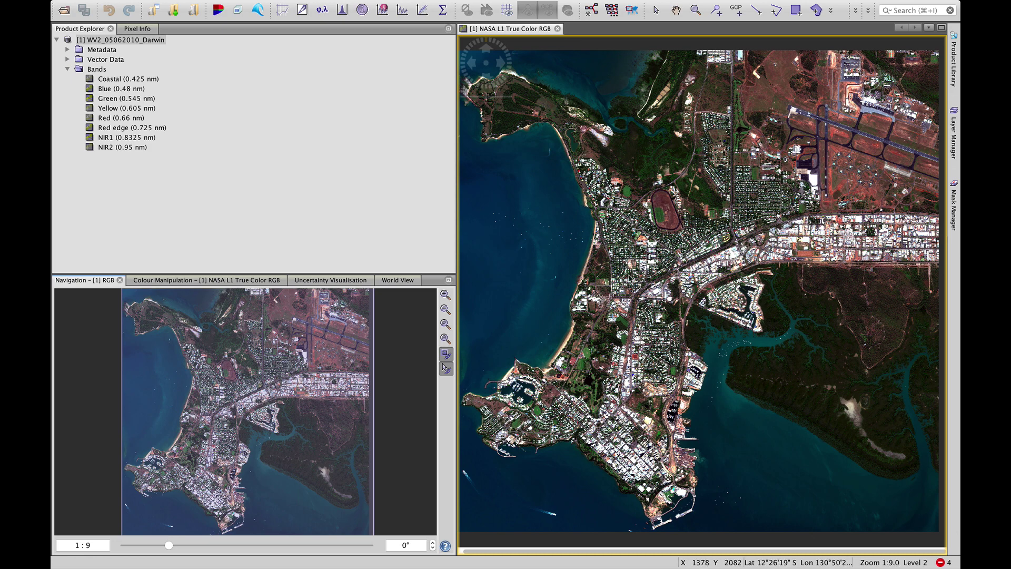
pyautogui.click(150, 41)
pyautogui.rightClick(148, 42)
# - Create a new RGB view with NIR1 as red, Red as green and Green as blue
pyautogui.click(192, 107)
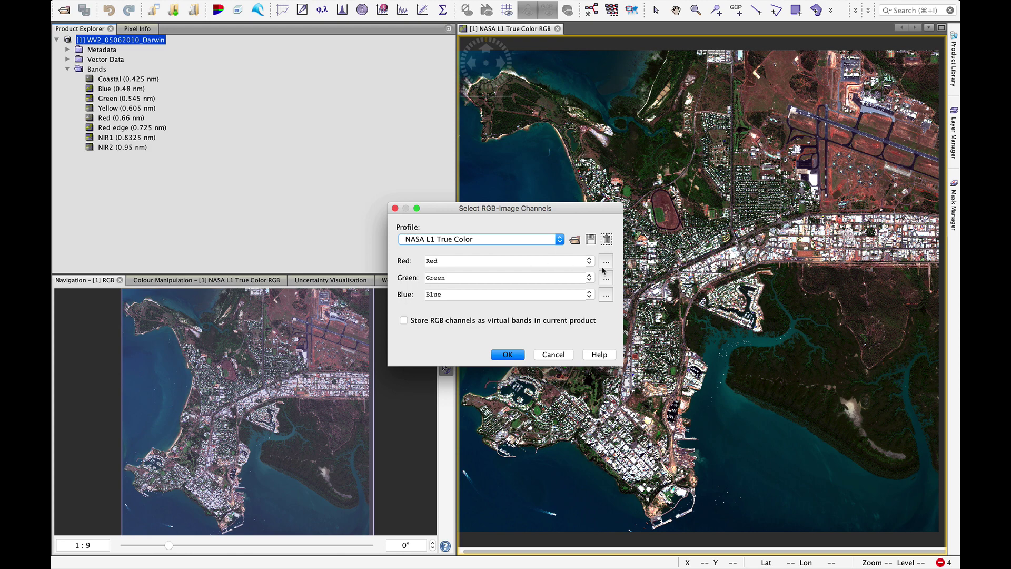
pyautogui.click(488, 242)
pyautogui.click(483, 241)
pyautogui.click(589, 262)
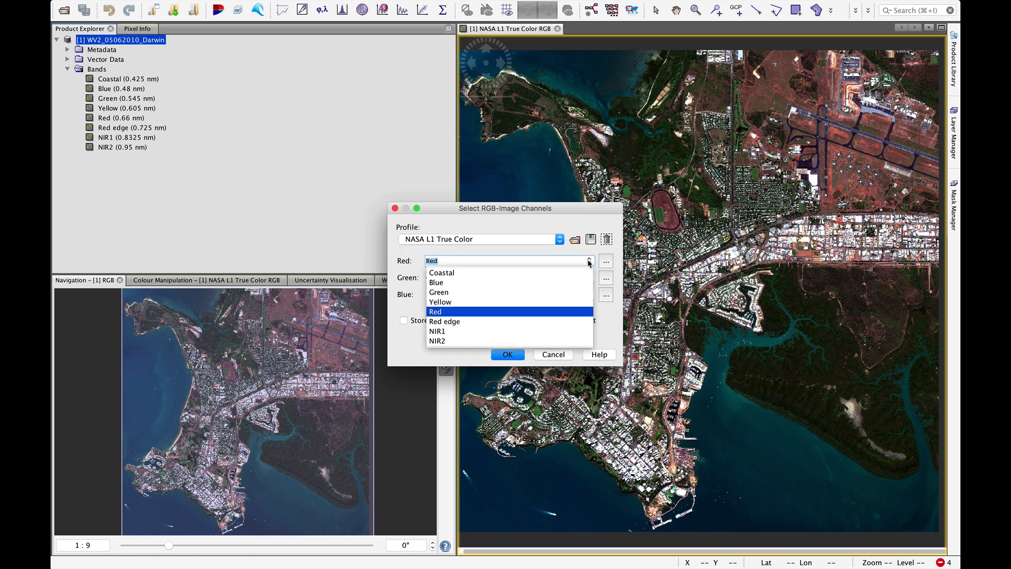
pyautogui.click(484, 331)
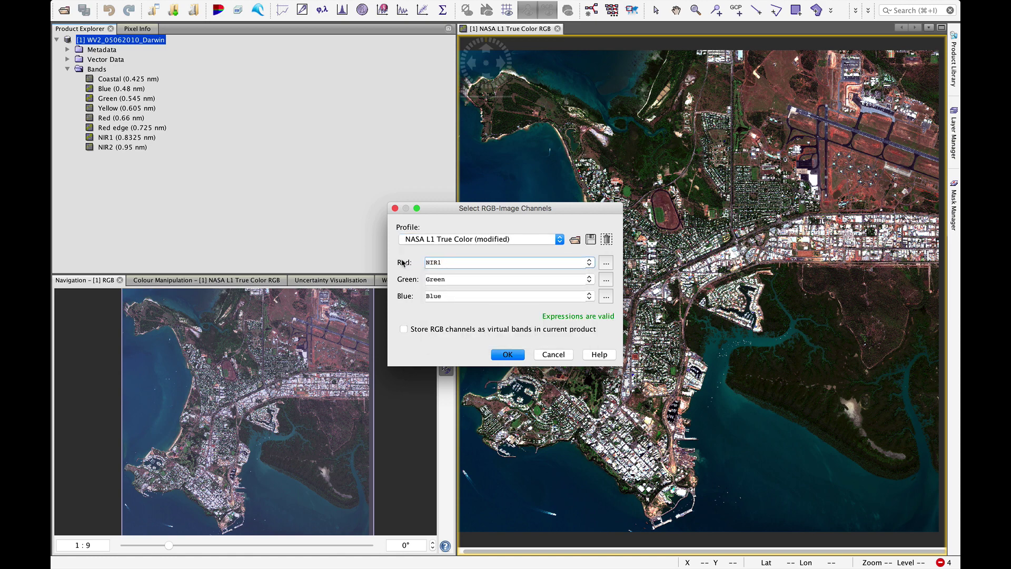
pyautogui.click(591, 282)
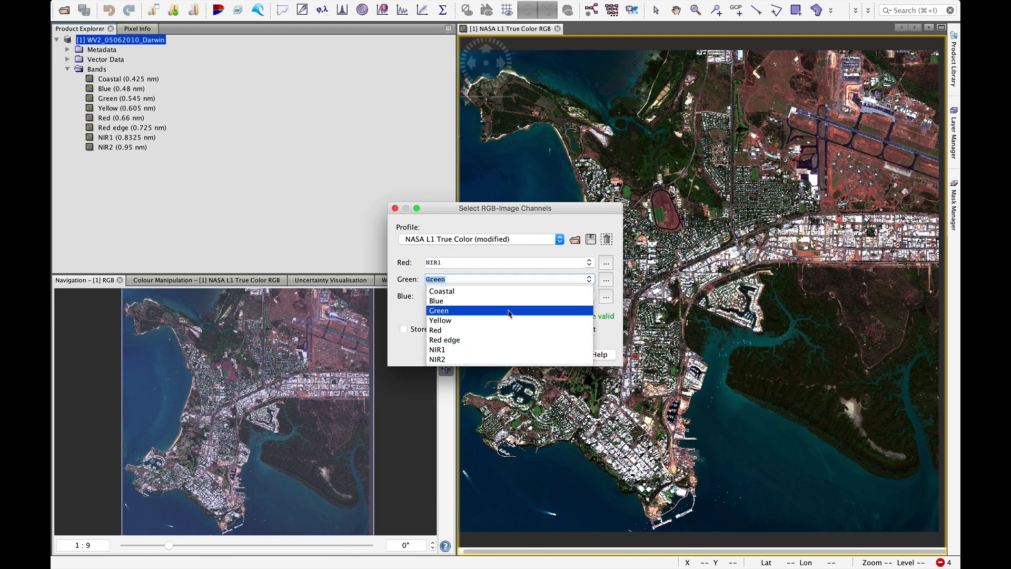
pyautogui.click(492, 330)
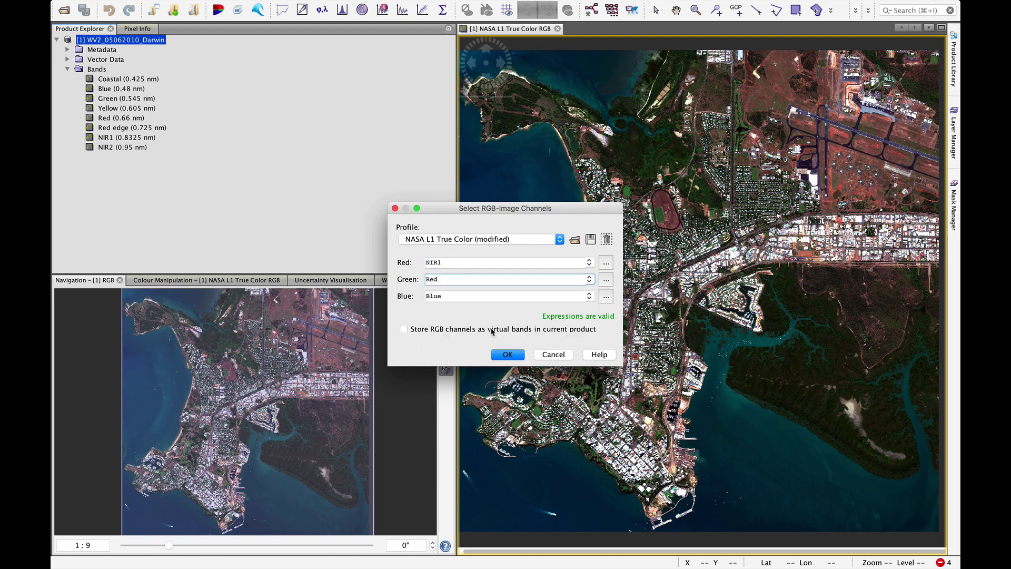
pyautogui.click(589, 297)
pyautogui.click(467, 327)
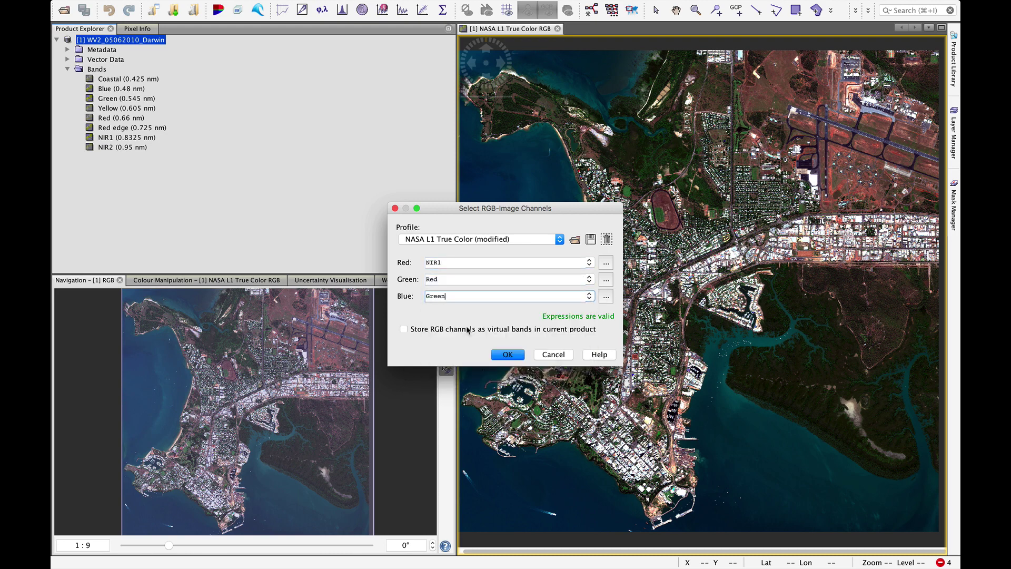
pyautogui.click(507, 354)
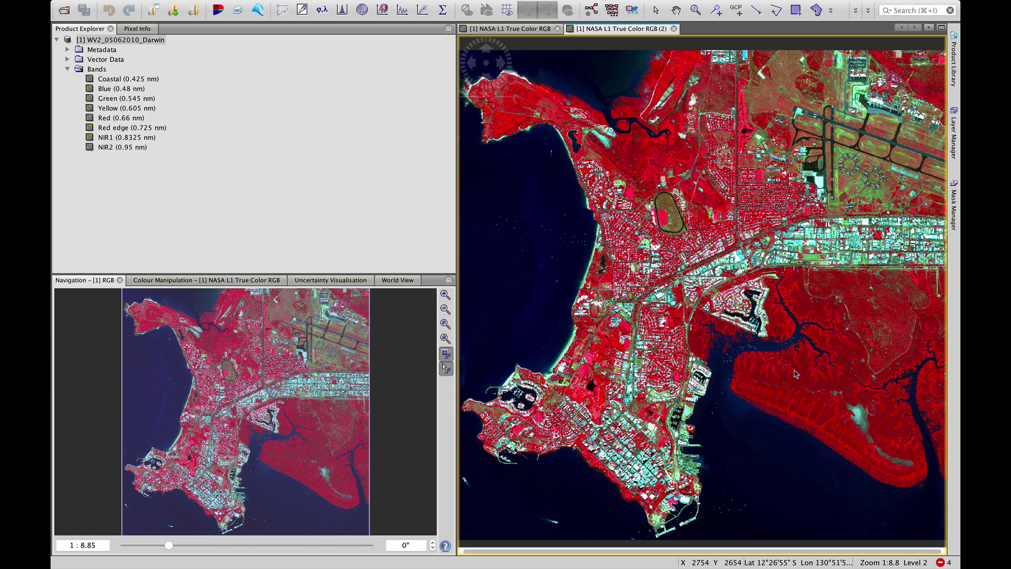
# - Inspect the mangrove coast in the false-colour view, then bring the true-colour view back to front
pyautogui.scroll(6, 796, 371)
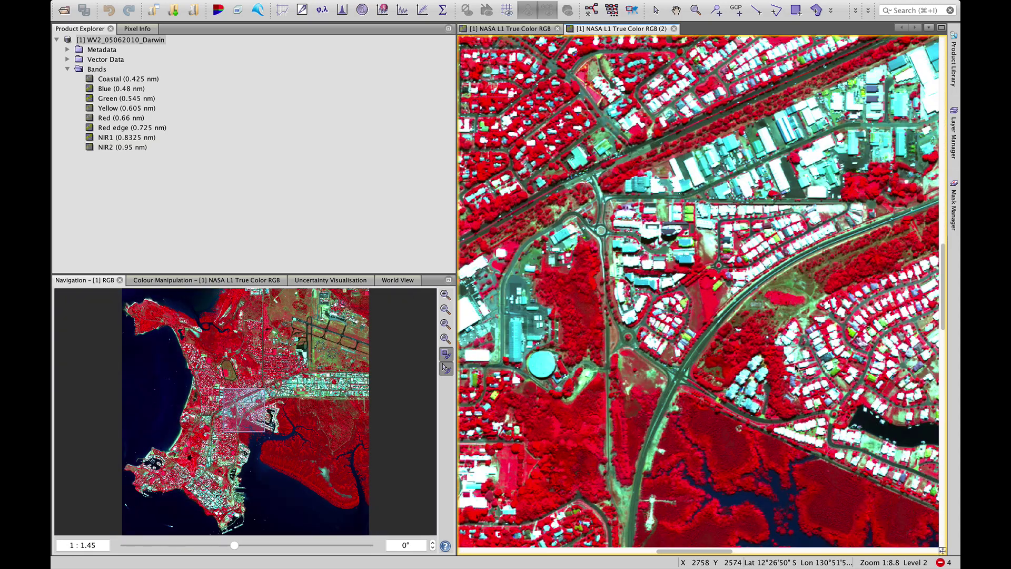
pyautogui.moveTo(248, 411); pyautogui.dragTo(293, 339)
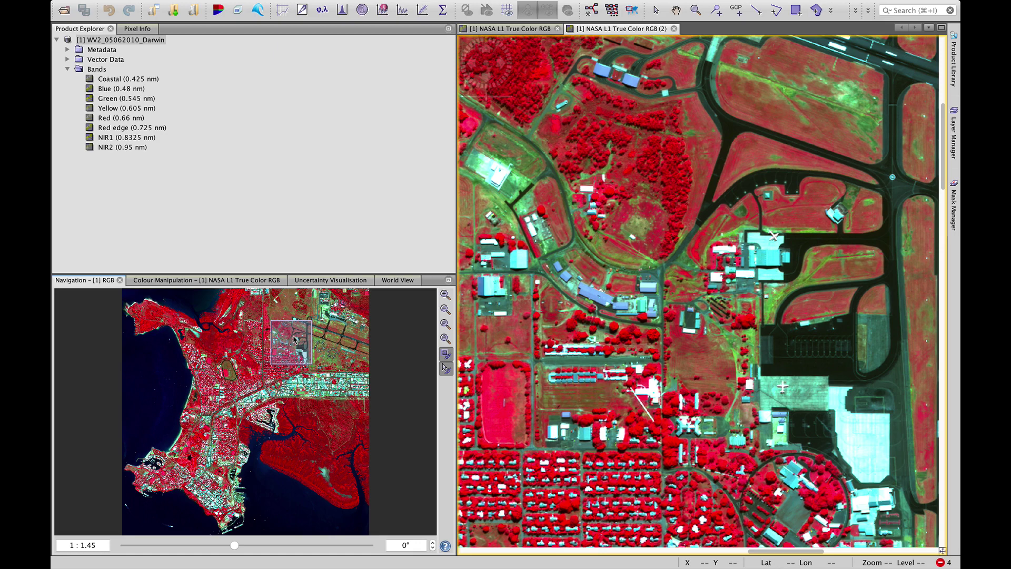
pyautogui.click(446, 339)
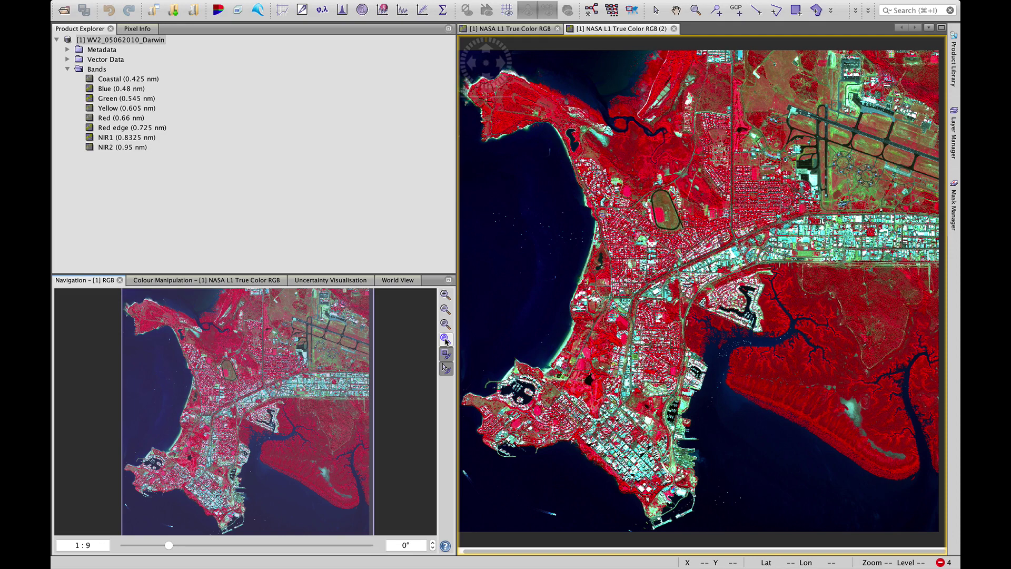
pyautogui.click(525, 30)
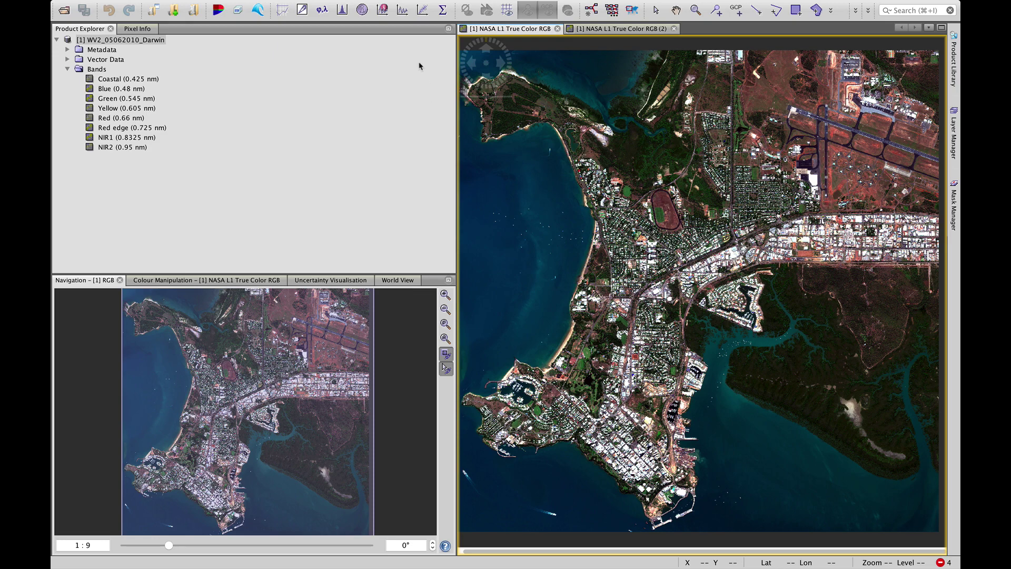
# - Open Raster > Classification > Unsupervised Classification > K-Means Cluster Analysis
pyautogui.moveTo(276, 3)
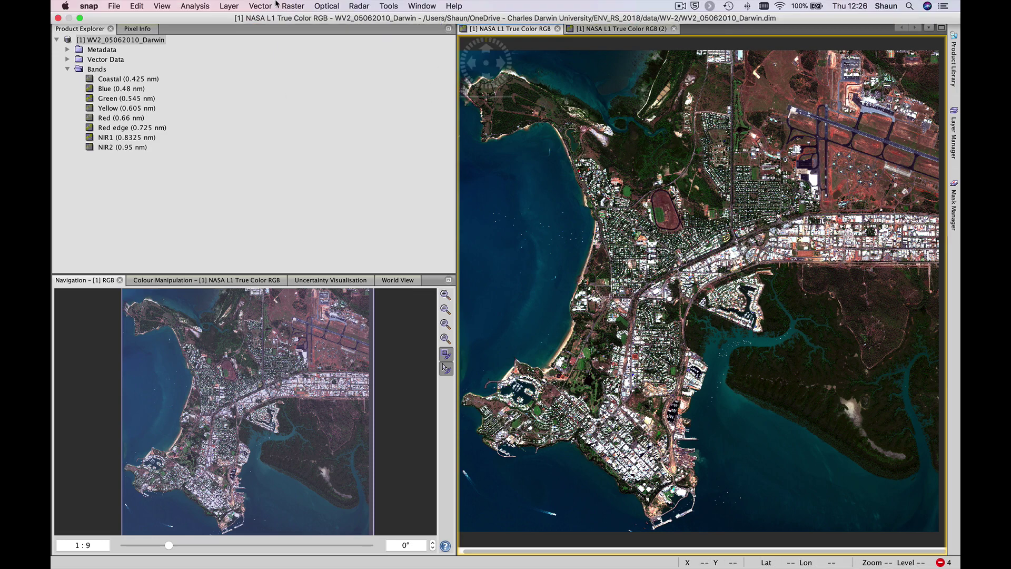
pyautogui.click(297, 9)
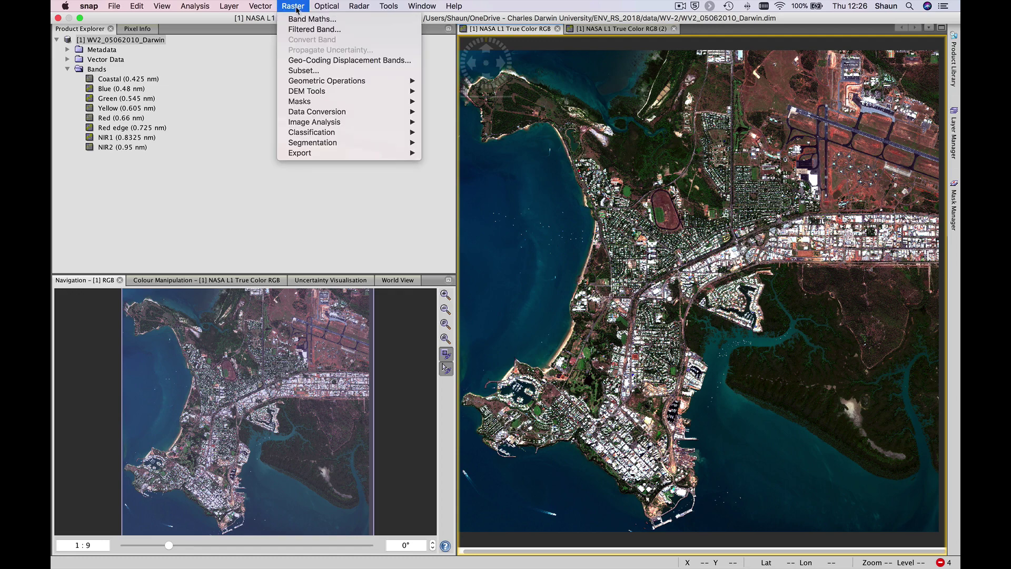
pyautogui.moveTo(346, 142)
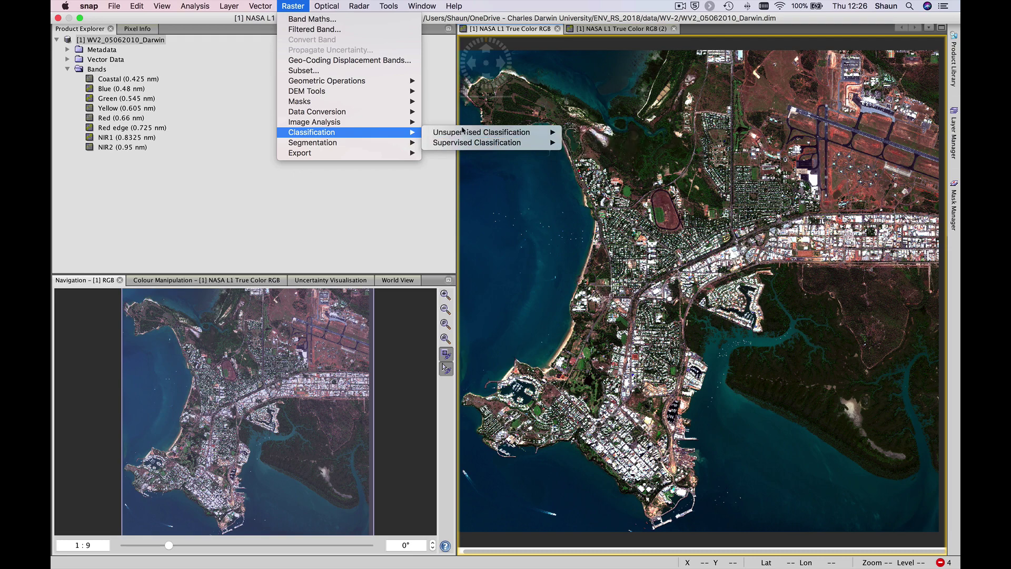
pyautogui.moveTo(479, 136)
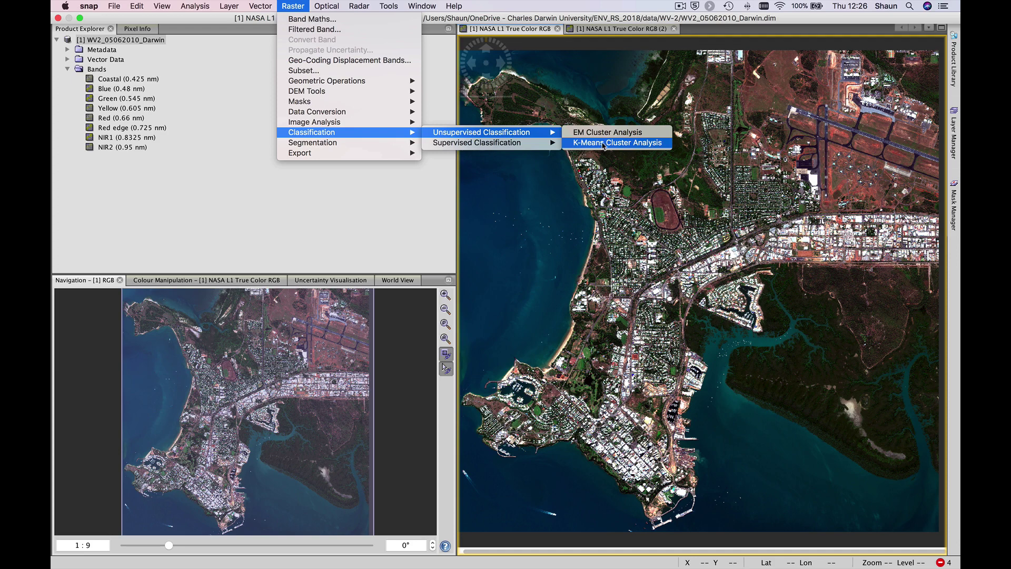
pyautogui.click(604, 146)
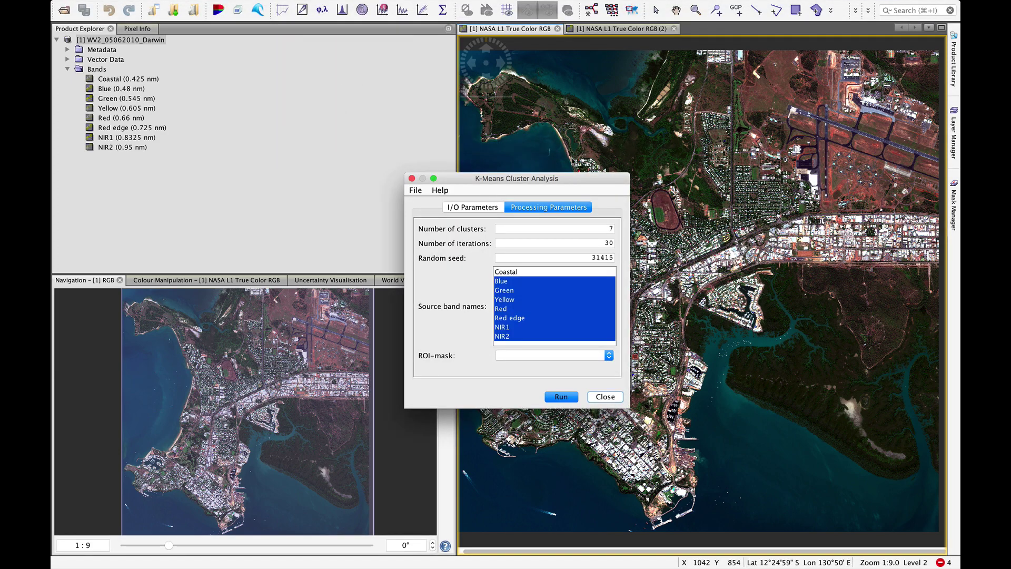
# - Review the K-Means settings: output WV2_05062010_Darwin_kmeans, 7 clusters, 30 iterations
pyautogui.click(482, 208)
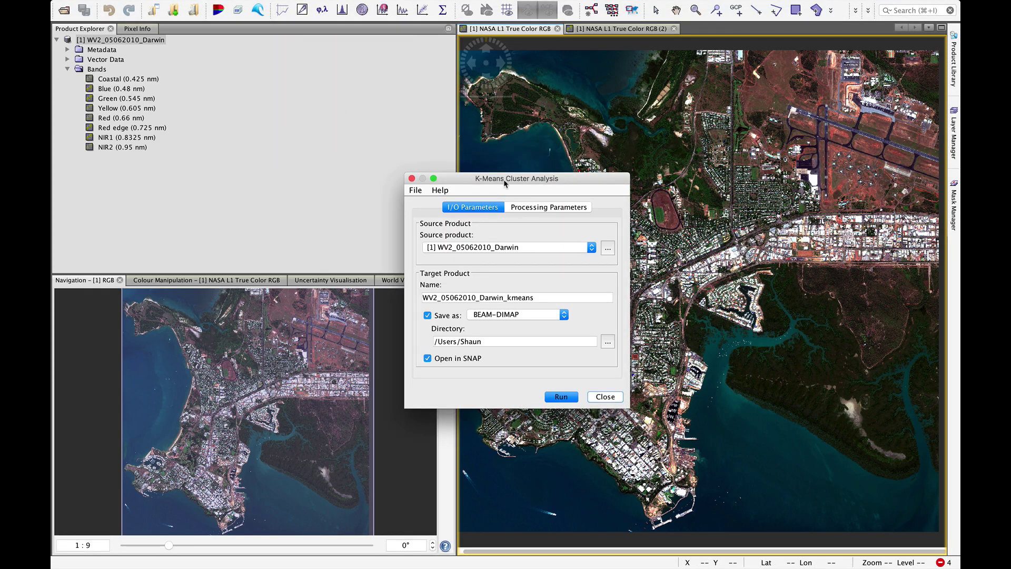
pyautogui.moveTo(507, 179); pyautogui.dragTo(454, 98)
pyautogui.click(469, 126)
pyautogui.click(439, 128)
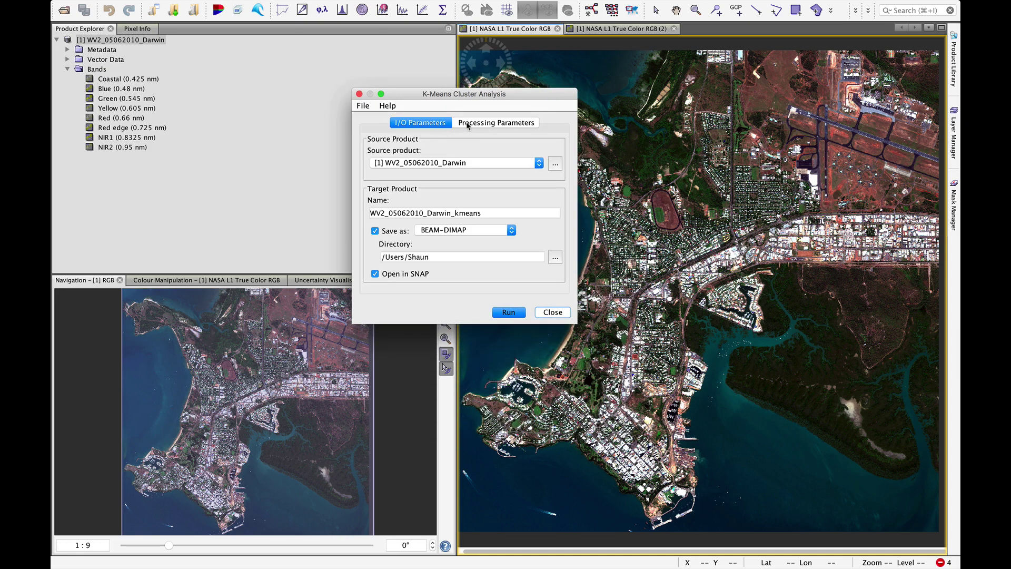
pyautogui.click(469, 127)
pyautogui.click(434, 125)
pyautogui.click(389, 108)
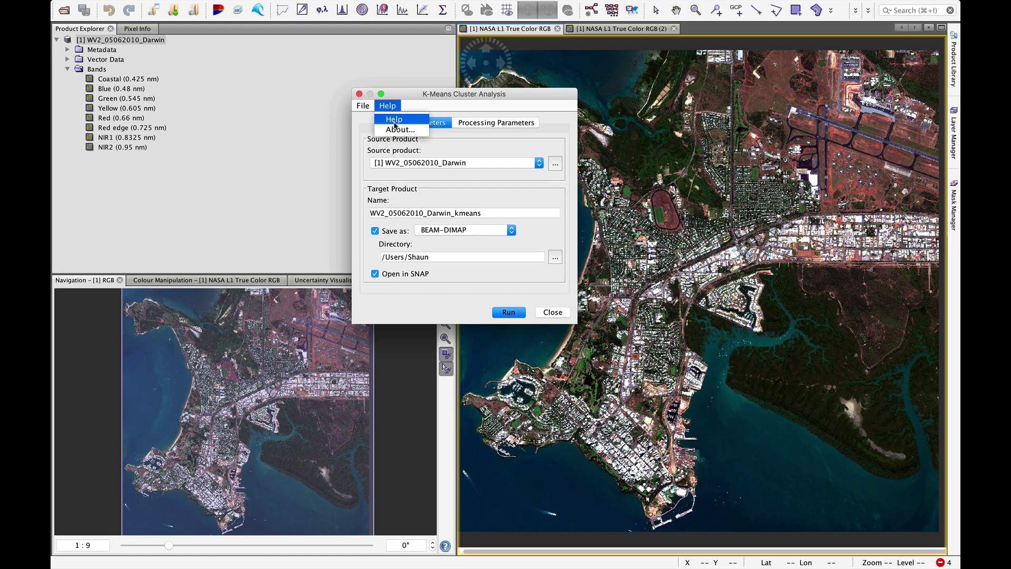
pyautogui.click(394, 123)
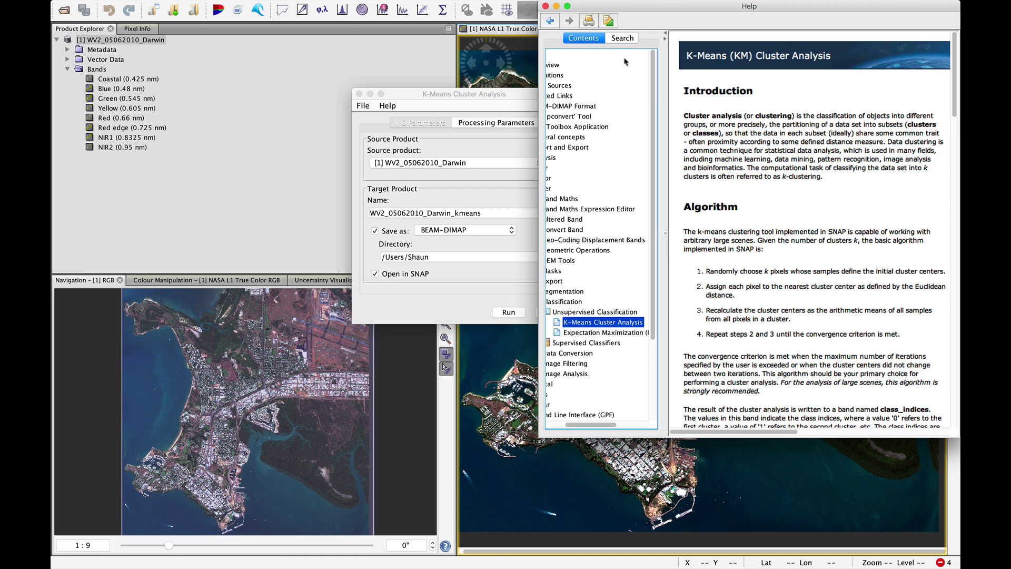
pyautogui.hscroll(-3, 614, 143)
pyautogui.scroll(-5, 606, 185)
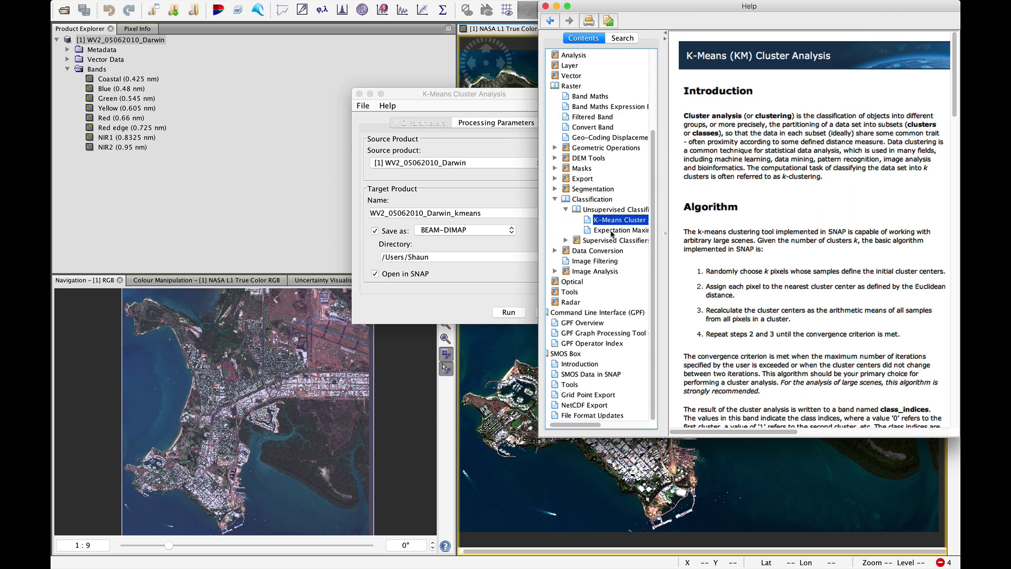
pyautogui.click(613, 233)
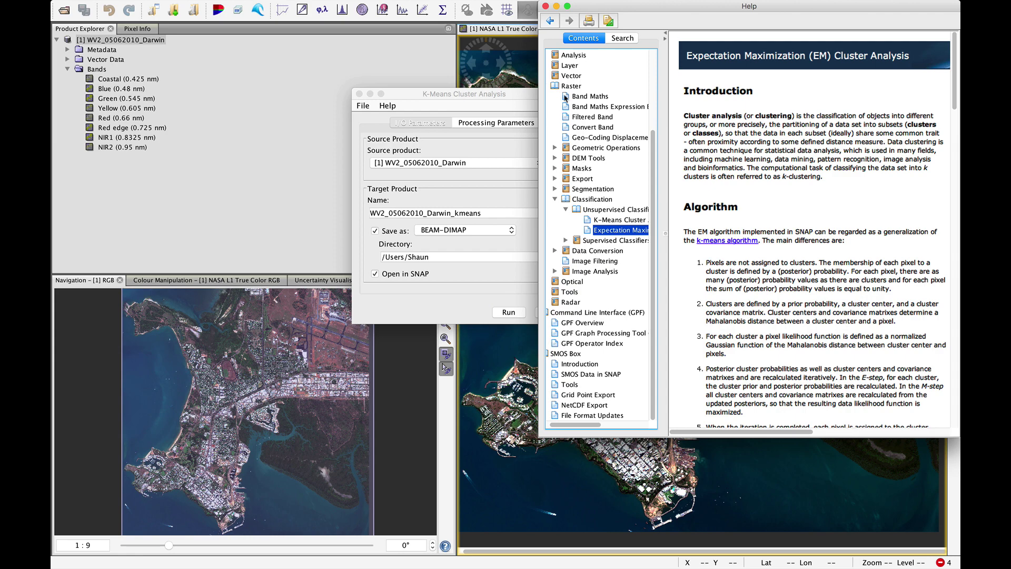
pyautogui.click(545, 6)
pyautogui.moveTo(444, 97); pyautogui.dragTo(442, 93)
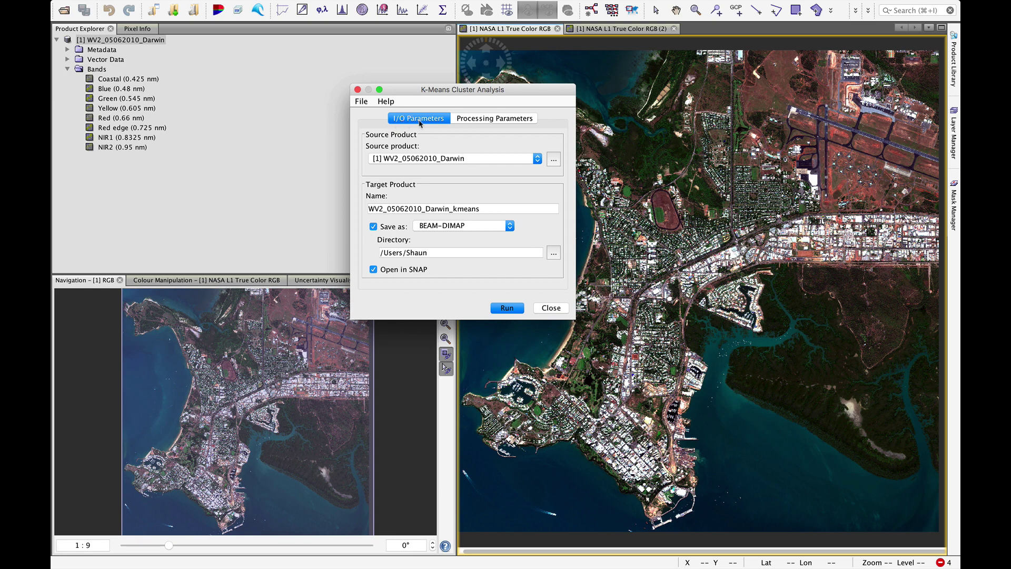
pyautogui.click(403, 159)
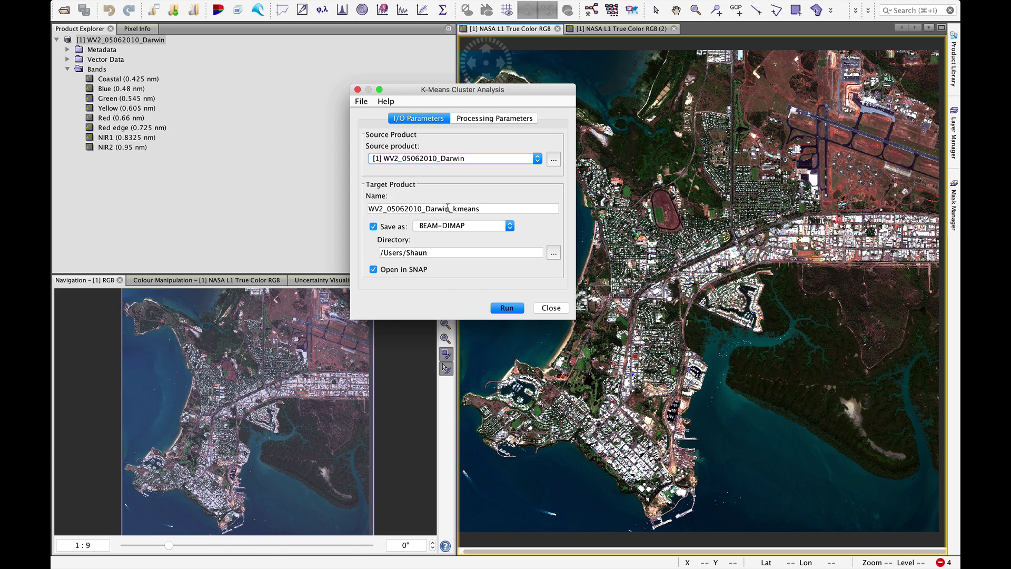
pyautogui.moveTo(450, 209); pyautogui.dragTo(486, 208)
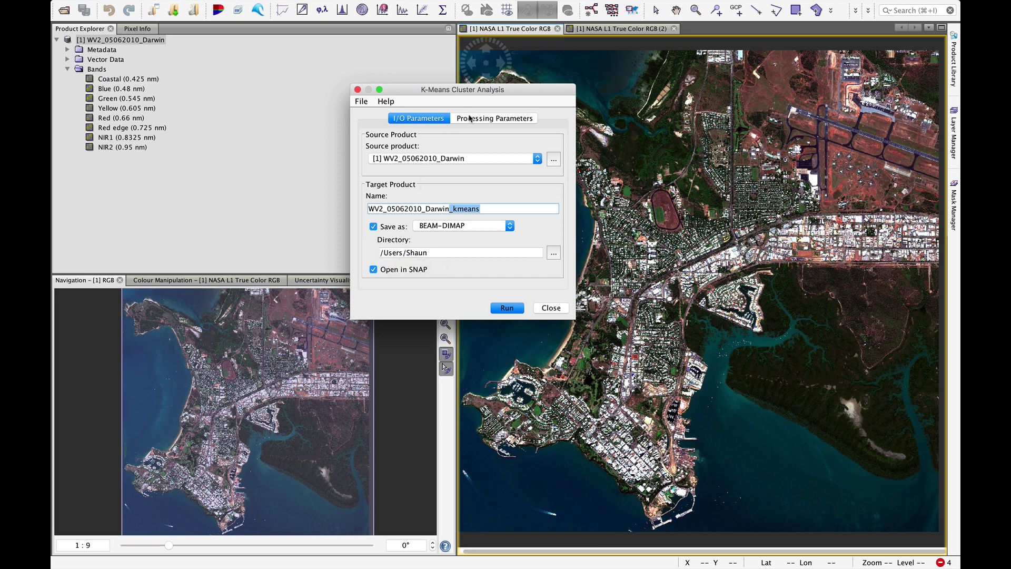
# - Change the K-Means cluster count from 7 to 4
pyautogui.click(470, 116)
pyautogui.click(557, 140)
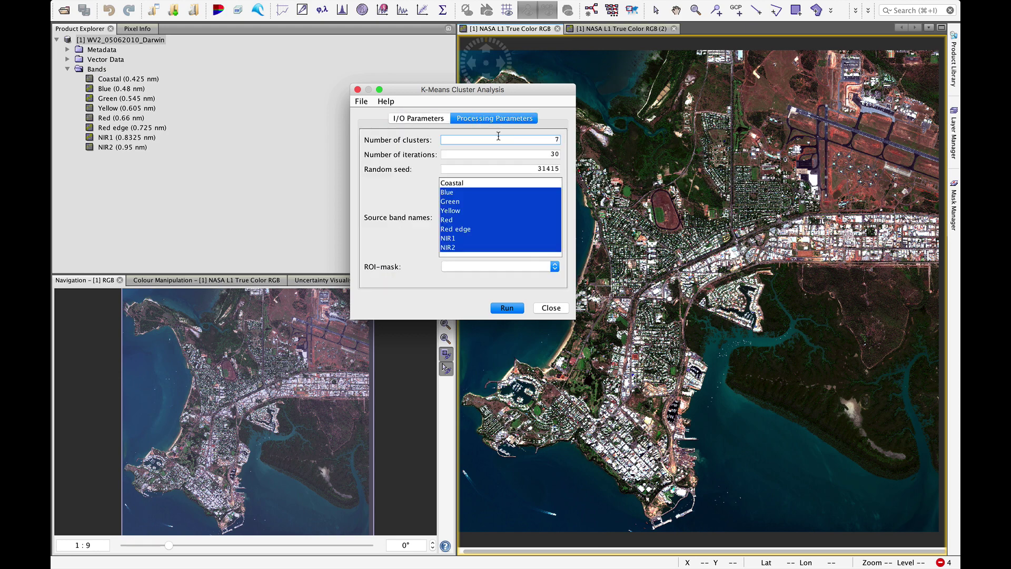
pyautogui.doubleClick(558, 139)
pyautogui.write('4')
pyautogui.click(500, 170)
# - Select all eight source bands, Coastal through NIR2, and leave the ROI mask empty
pyautogui.click(495, 192)
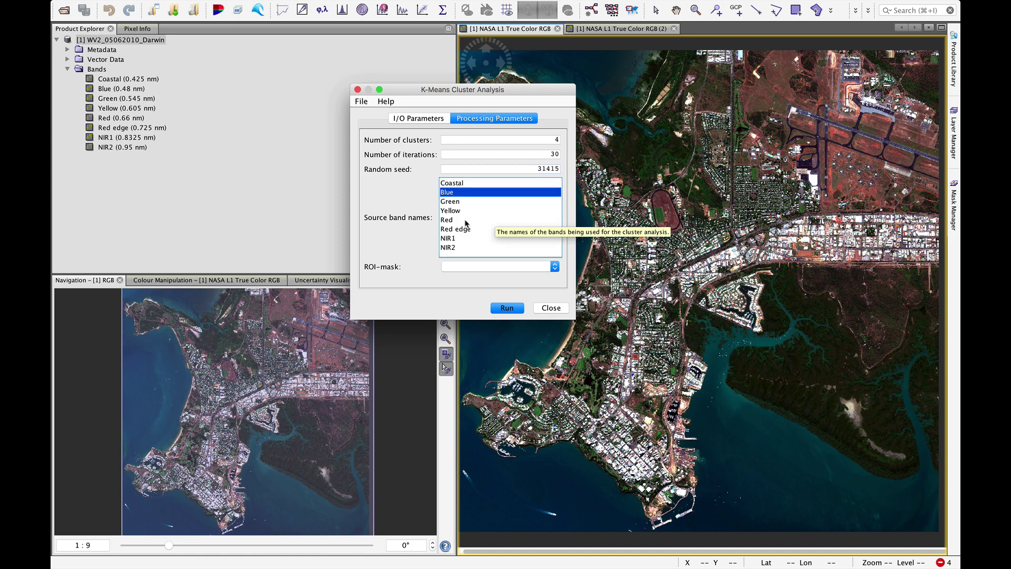
pyautogui.click(462, 183)
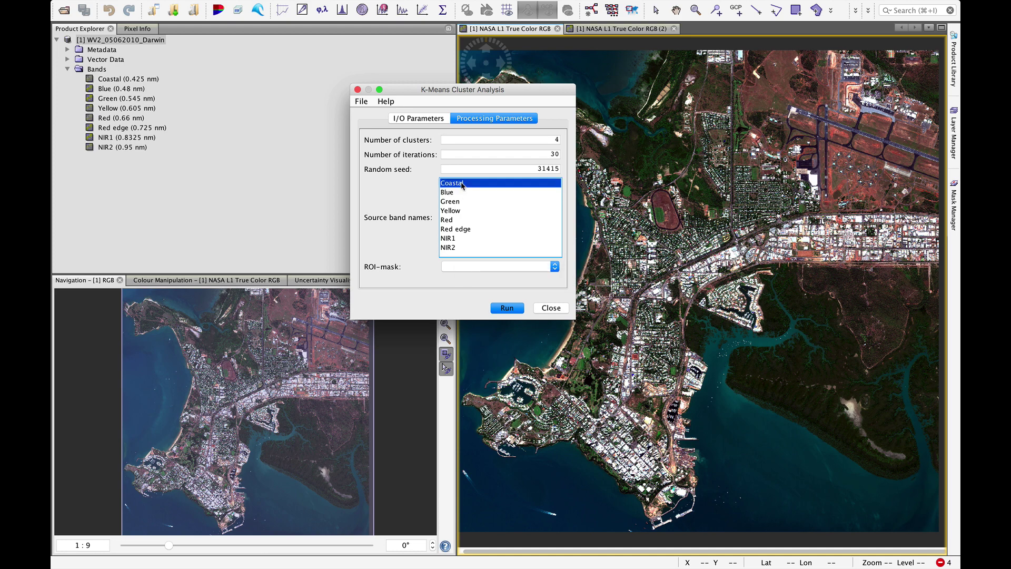
pyautogui.keyDown('shift'); pyautogui.click(456, 248); pyautogui.keyUp('shift')
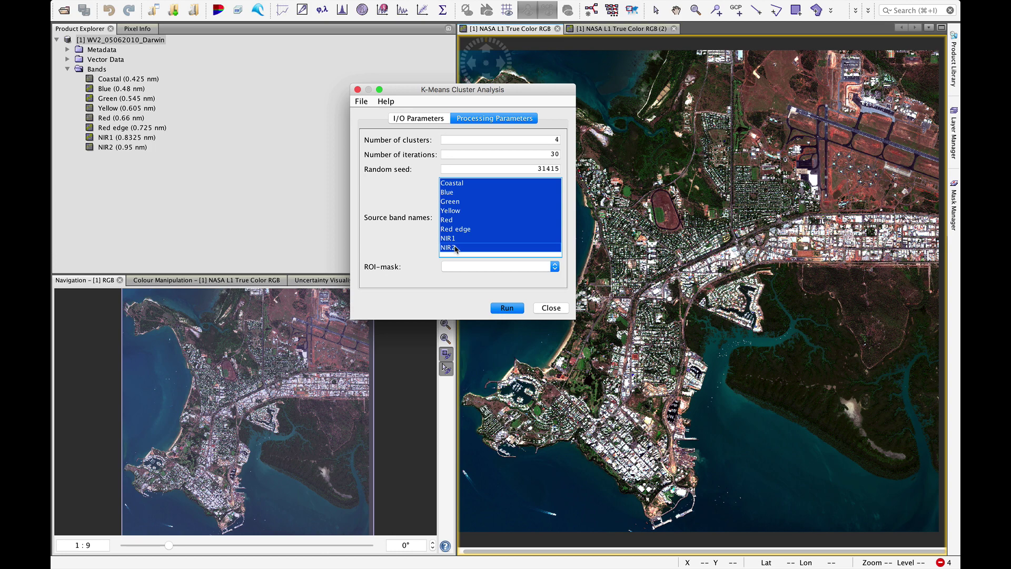
pyautogui.click(501, 272)
pyautogui.click(355, 282)
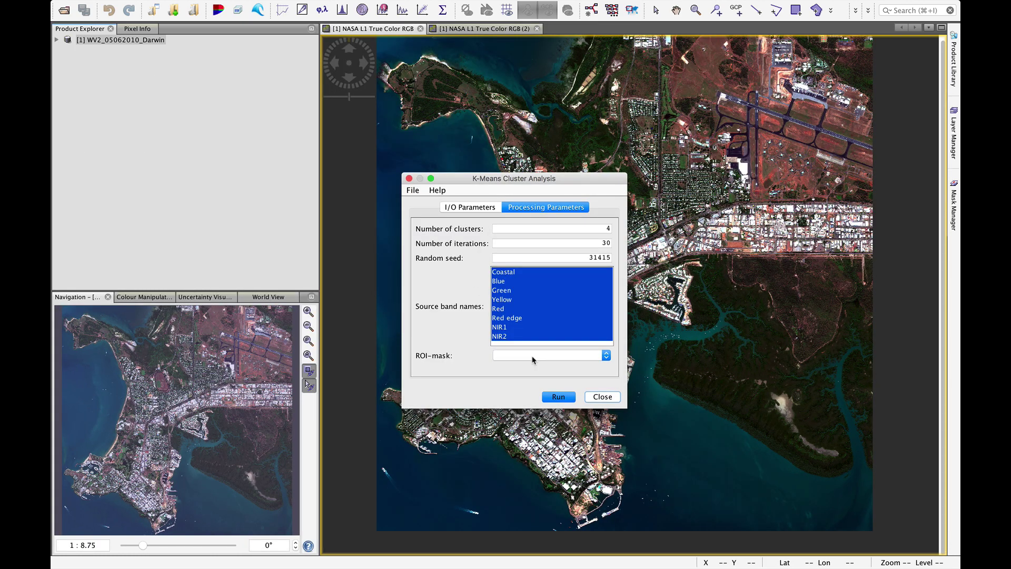
# - Run the K-Means clustering and close the dialog once the result is written
pyautogui.click(564, 399)
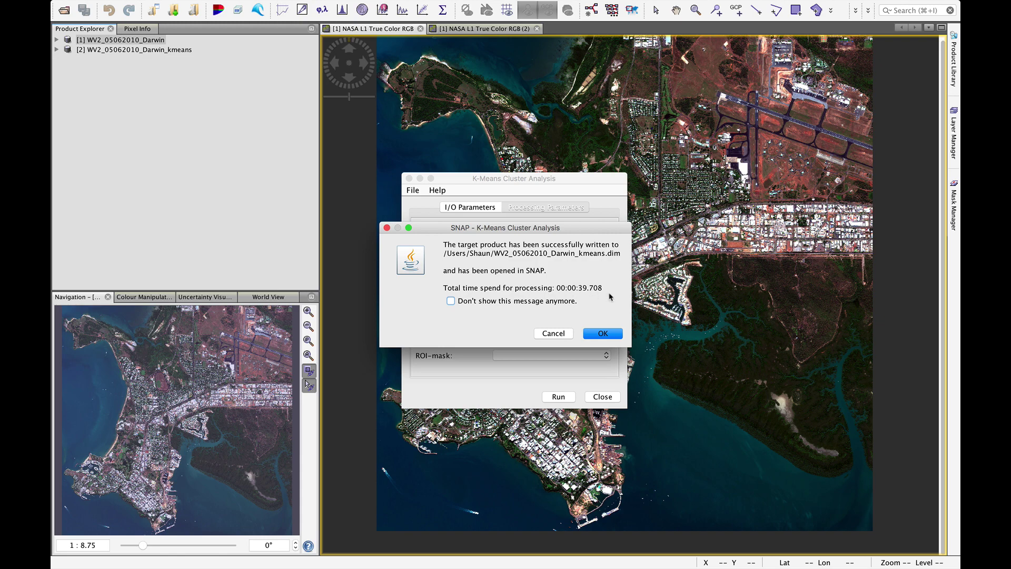
pyautogui.click(596, 336)
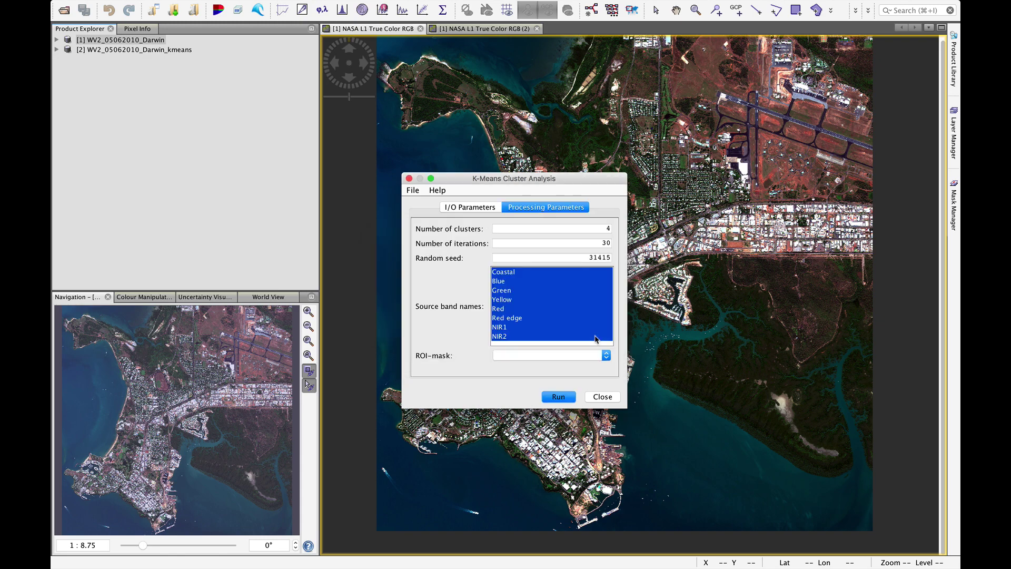
pyautogui.click(603, 397)
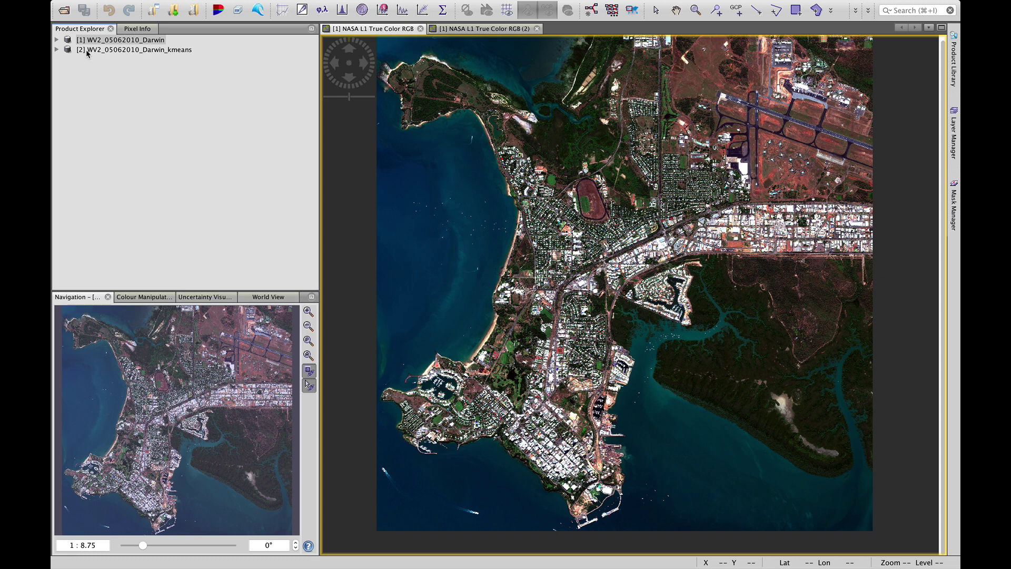
# - Reveal the kmeans product's class_indices band and close the duplicate true-colour view
pyautogui.click(57, 50)
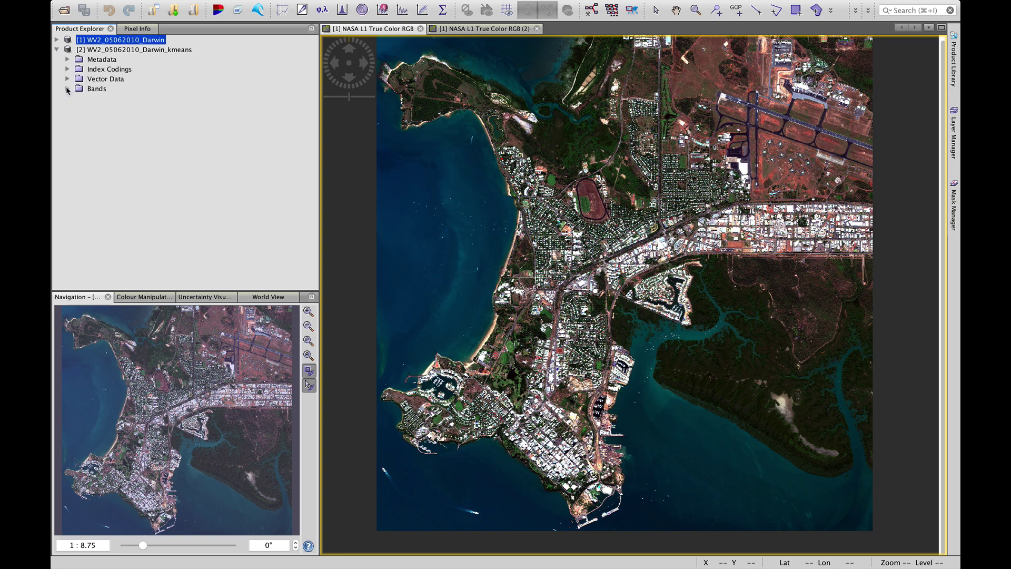
pyautogui.click(68, 89)
pyautogui.click(411, 30)
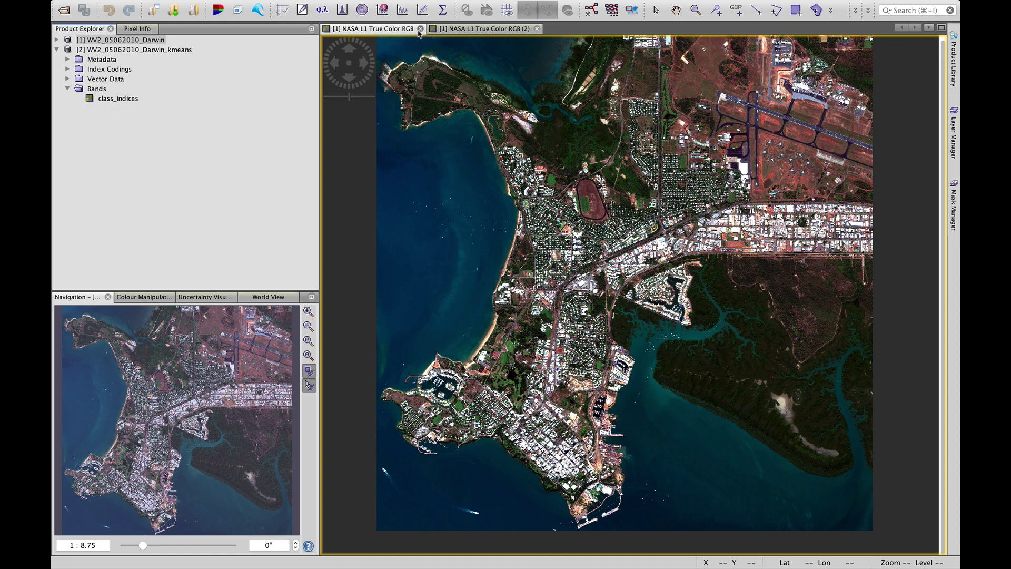
pyautogui.click(538, 29)
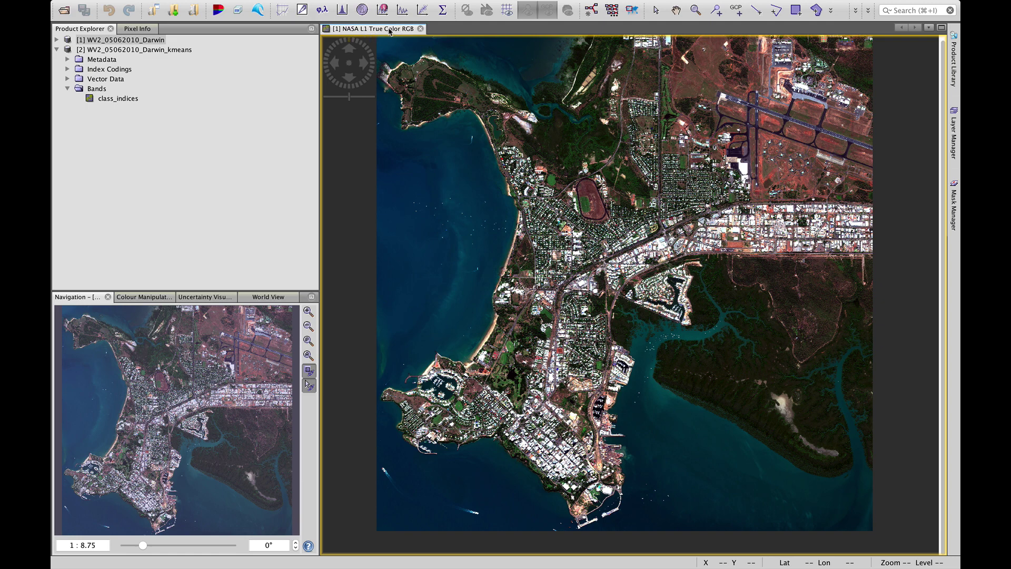
# - Display the class_indices band as an image and show its class colour table
pyautogui.doubleClick(118, 99)
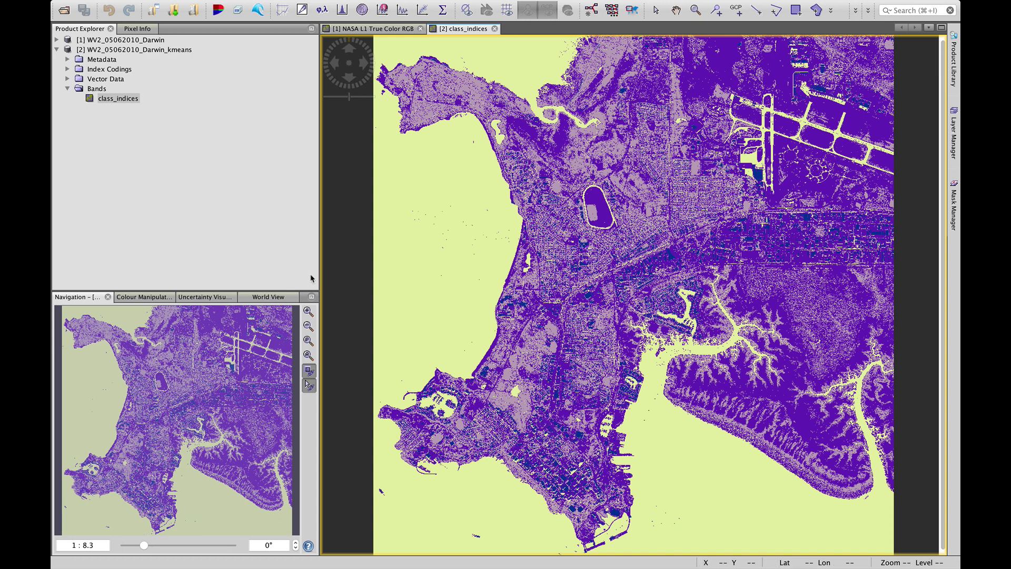
pyautogui.click(136, 298)
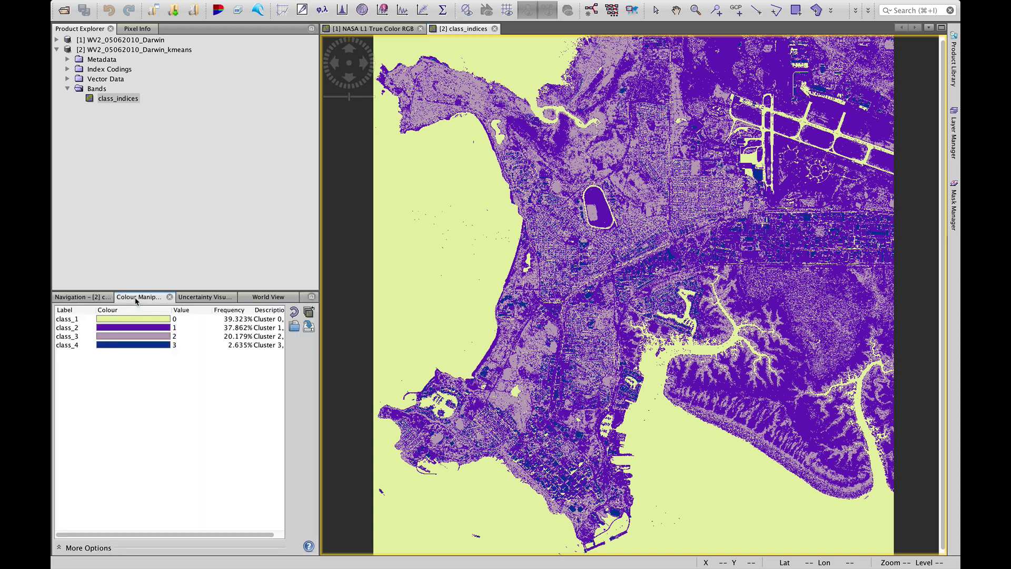
pyautogui.click(94, 298)
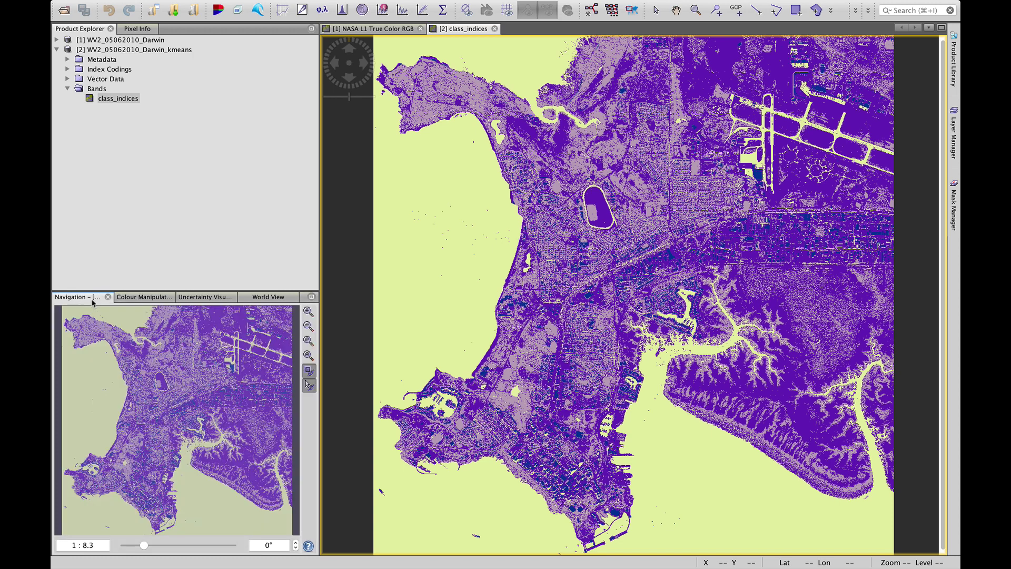
pyautogui.click(136, 297)
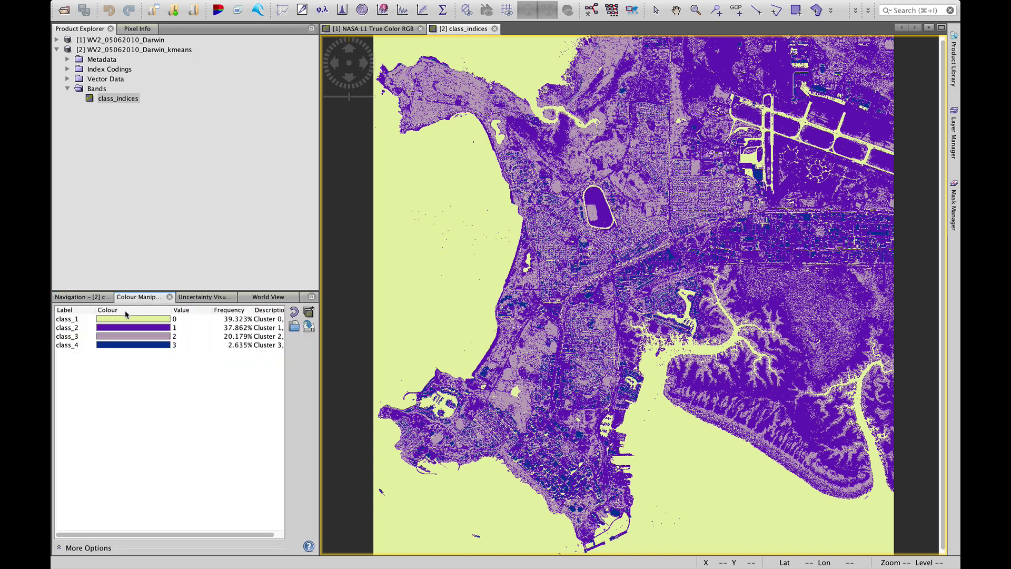
# - Recolour class_4 red and class_3 orange
pyautogui.click(118, 346)
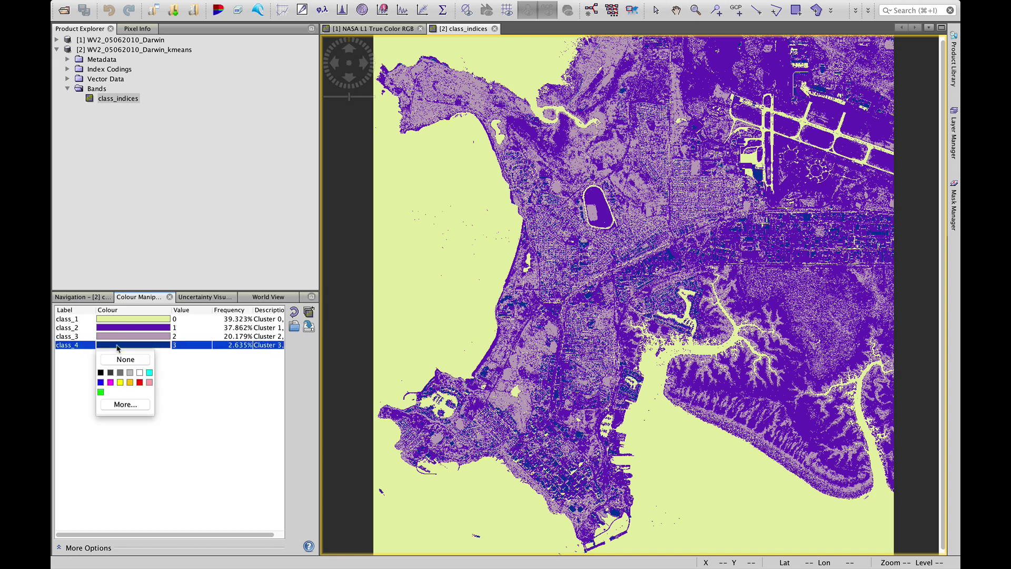
pyautogui.click(140, 382)
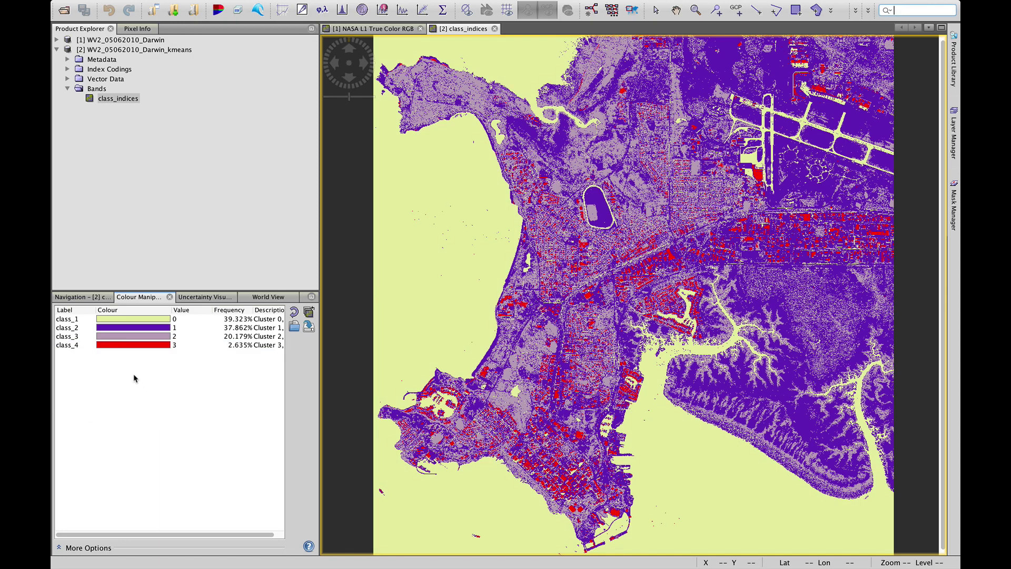
pyautogui.click(120, 336)
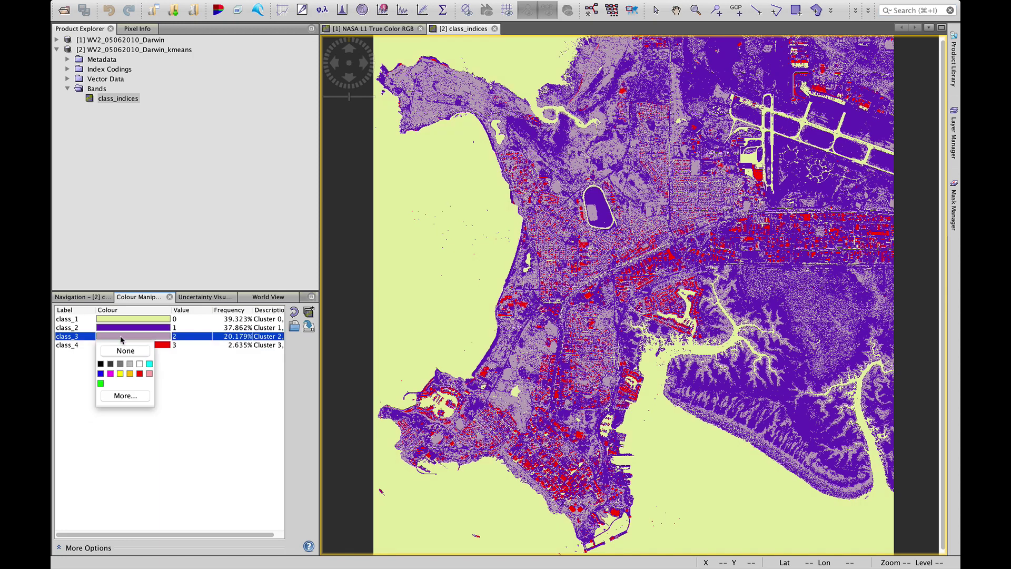
pyautogui.click(130, 374)
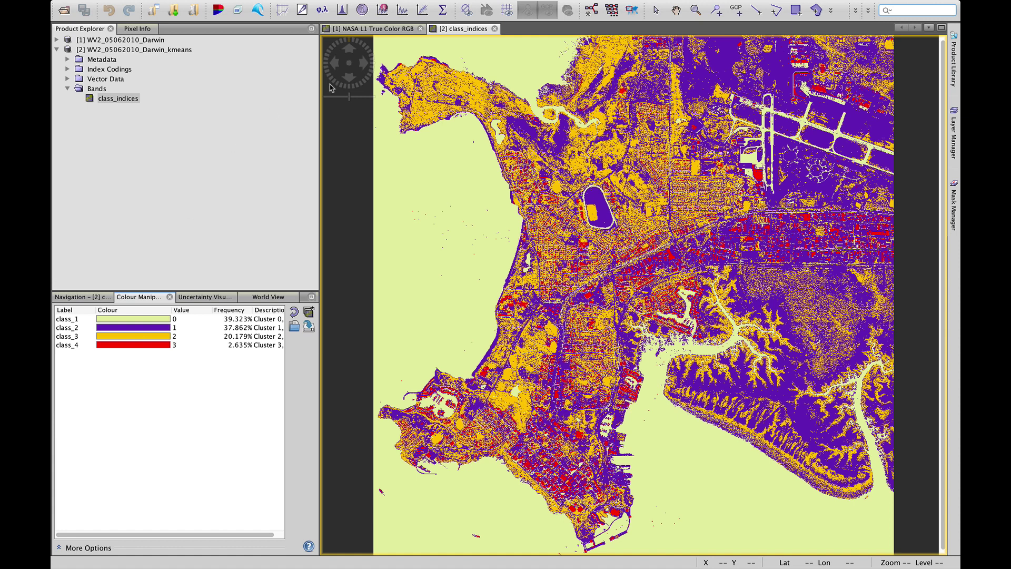
# - Tile the true-colour and class_indices views vertically
pyautogui.moveTo(442, 11)
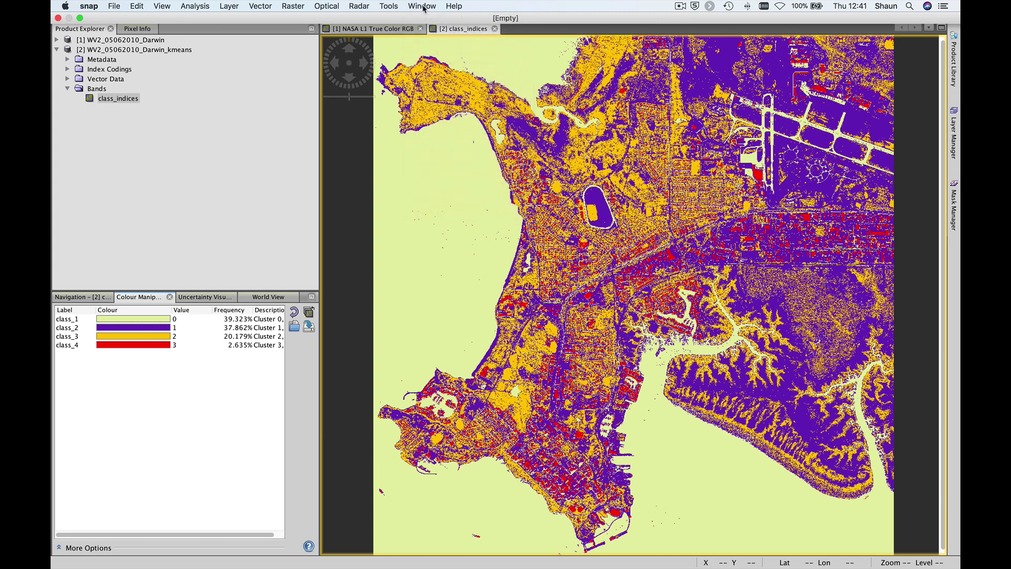
pyautogui.click(423, 6)
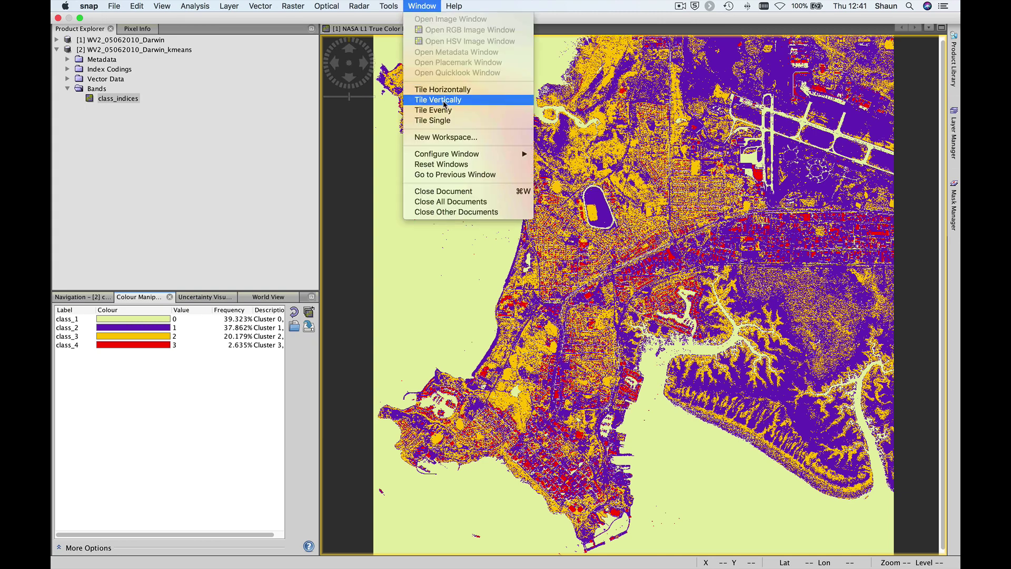
pyautogui.click(443, 100)
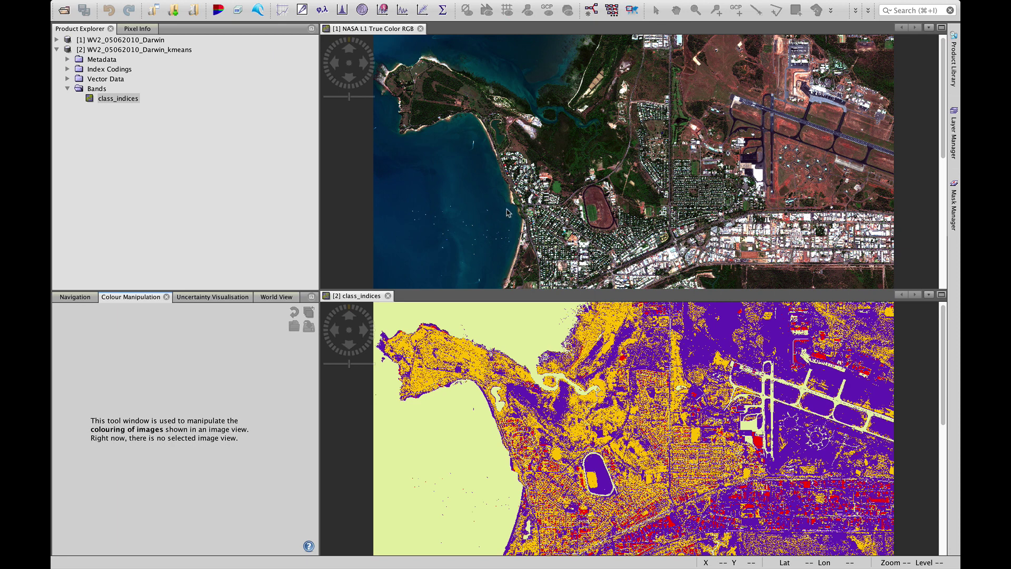
# - Synchronise the cursor between the true-colour and class_indices views
pyautogui.click(78, 297)
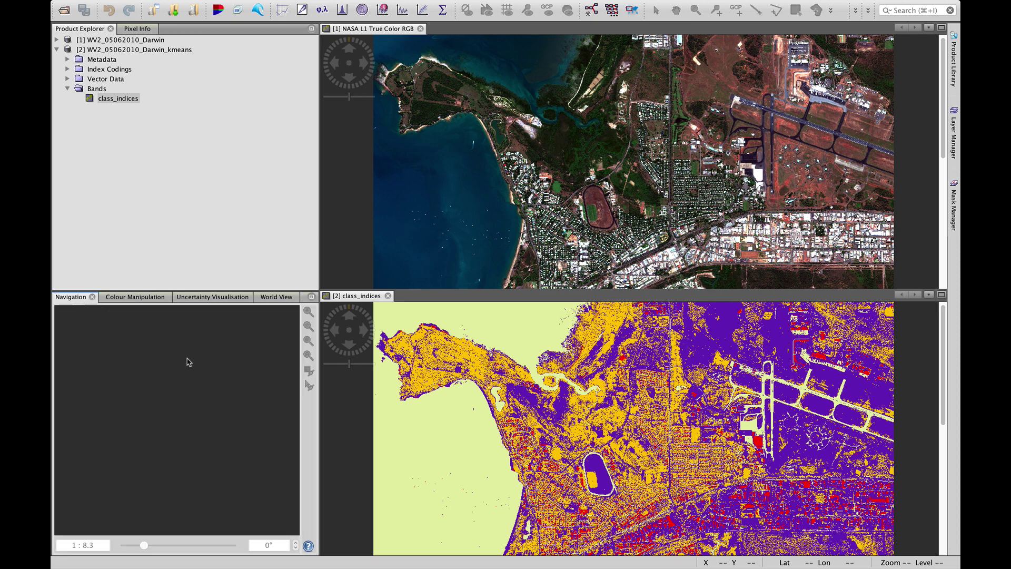
pyautogui.click(502, 198)
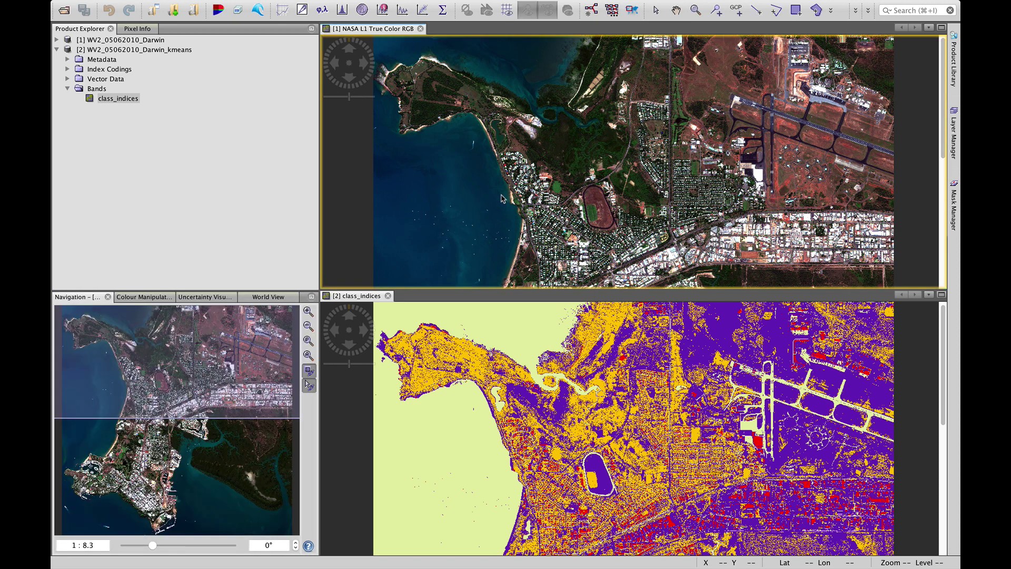
pyautogui.click(314, 390)
# - Zoom both linked views to 1:2 and pan across the racecourse, bay shoreline and airport
pyautogui.click(309, 343)
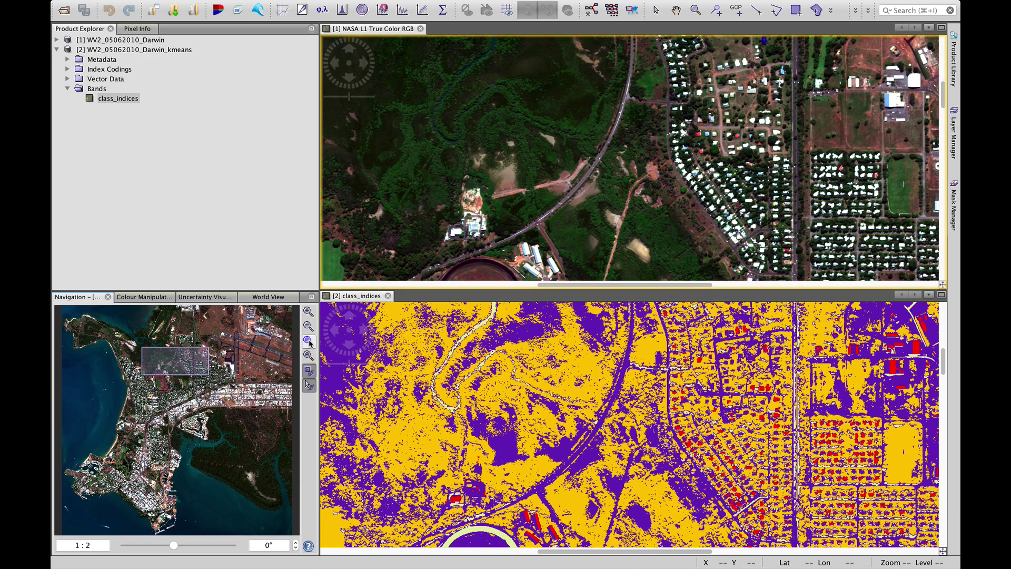
pyautogui.moveTo(166, 362); pyautogui.dragTo(164, 386)
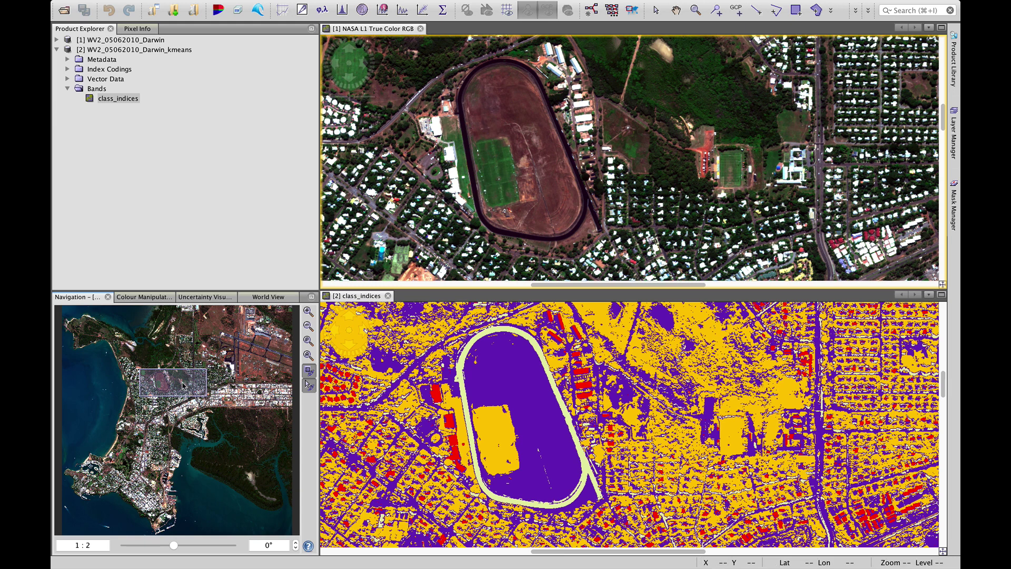
pyautogui.moveTo(183, 386); pyautogui.dragTo(143, 375)
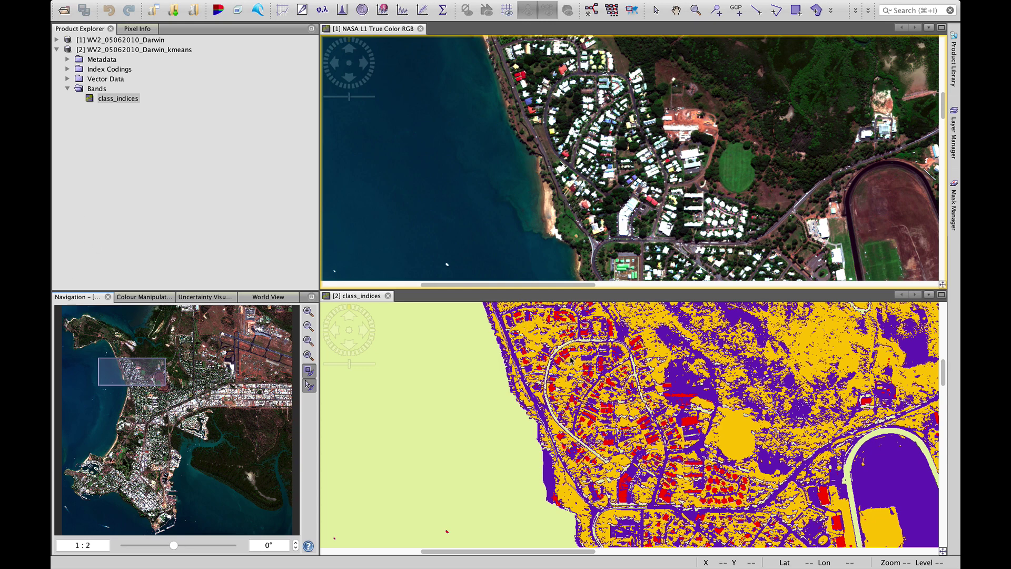
pyautogui.moveTo(141, 373); pyautogui.dragTo(236, 351)
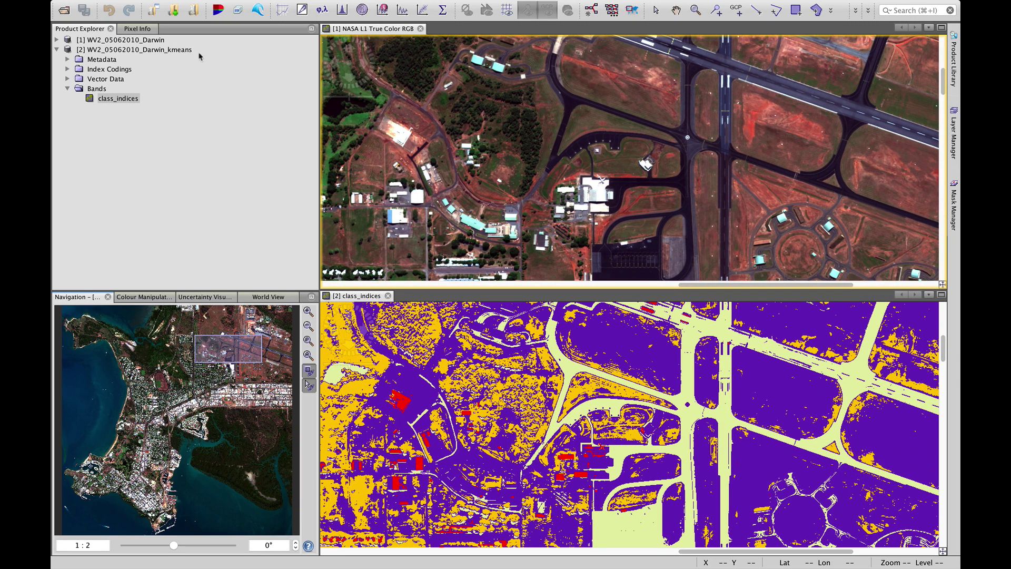
# - Open a Spectrum View window and dismiss its tip message
pyautogui.click(293, 6)
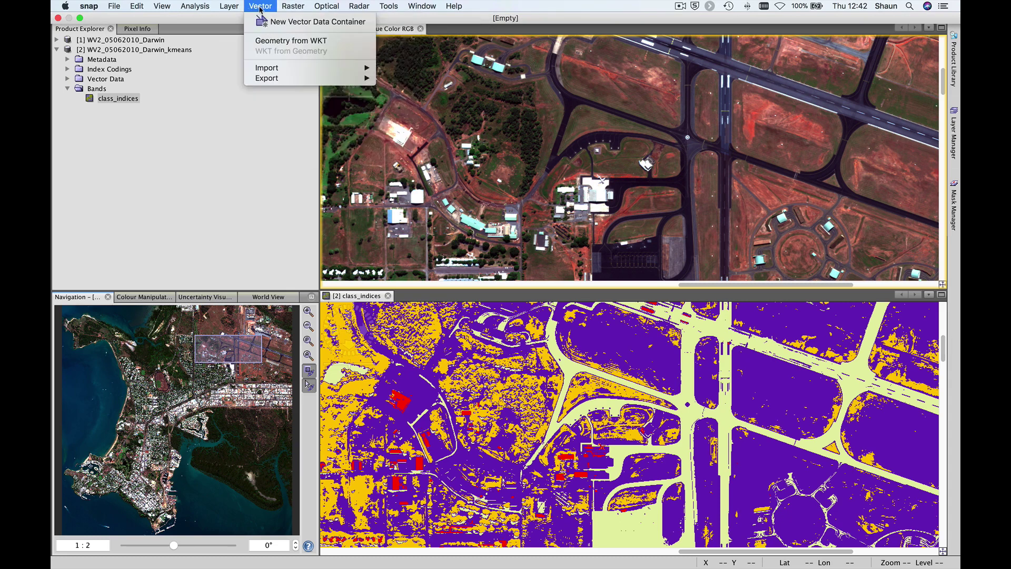
pyautogui.click(340, 19)
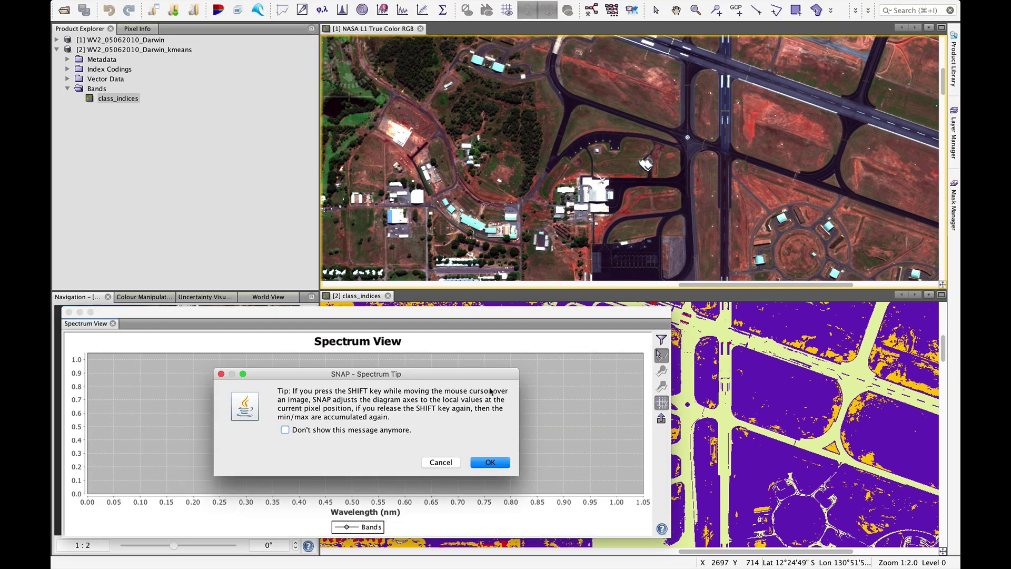
pyautogui.click(499, 467)
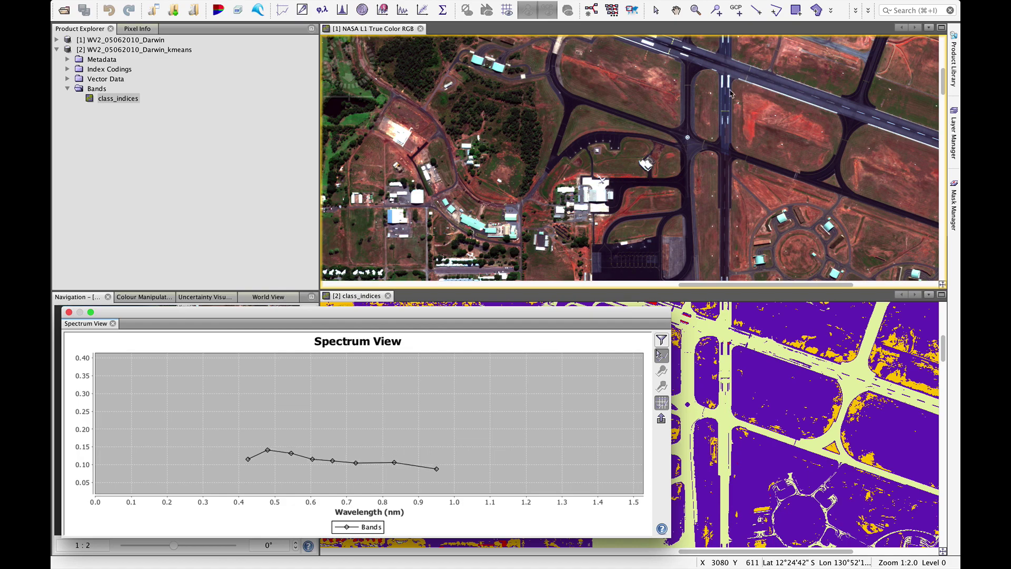
# - Zoom the linked image views in and out around the airport
pyautogui.scroll(3, 730, 94)
pyautogui.scroll(-8, 731, 94)
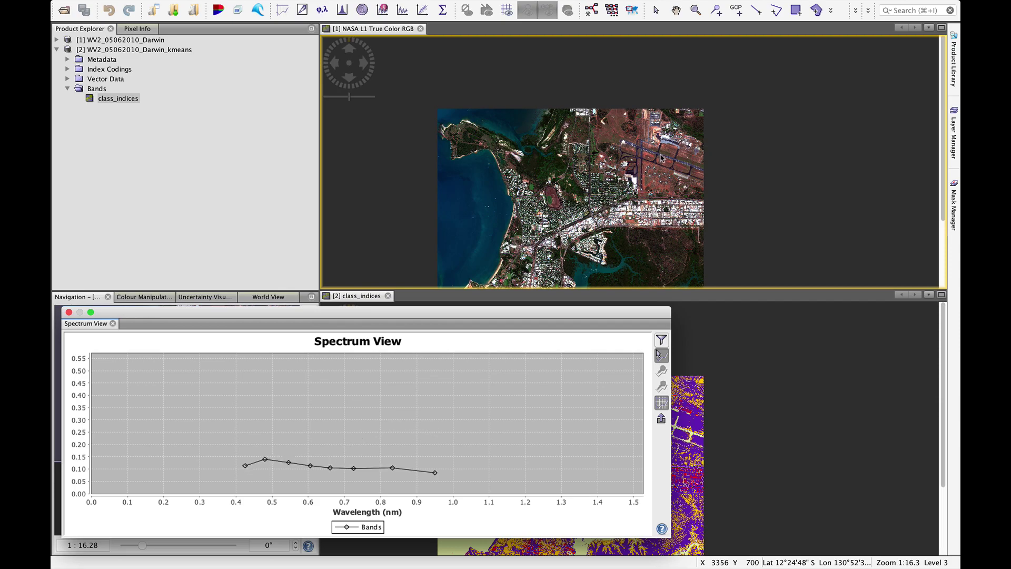
pyautogui.scroll(3, 661, 158)
pyautogui.scroll(2, 661, 157)
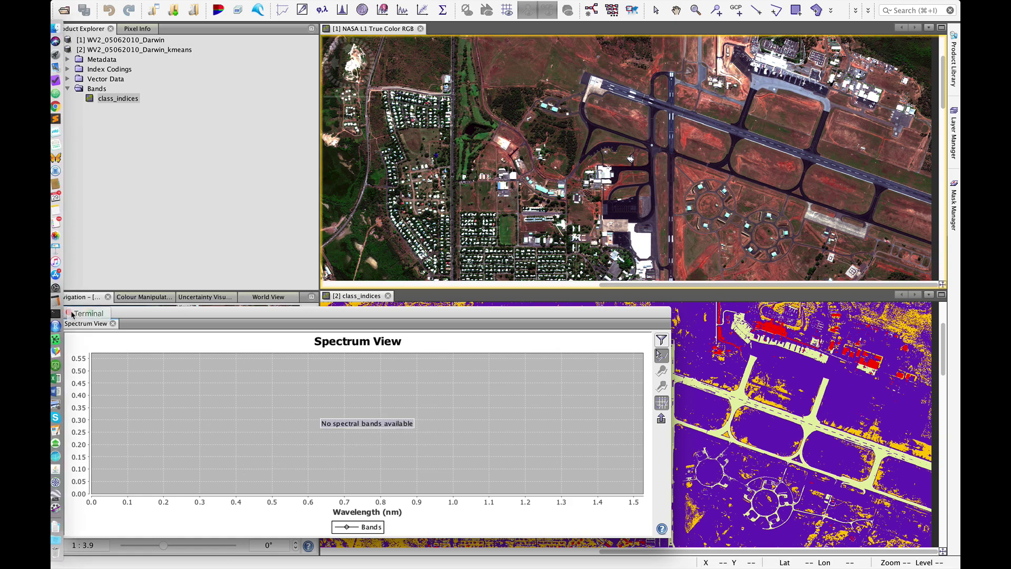
pyautogui.scroll(-2, 540, 183)
pyautogui.scroll(-3, 540, 184)
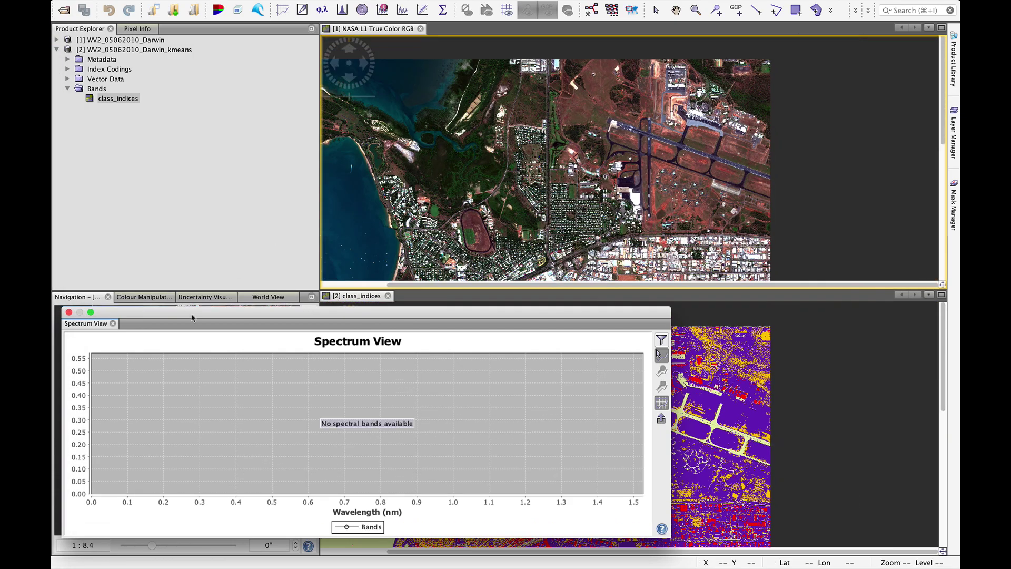
# - Close the Spectrum View and pan and zoom both linked views onto the Darwin airport
pyautogui.click(69, 312)
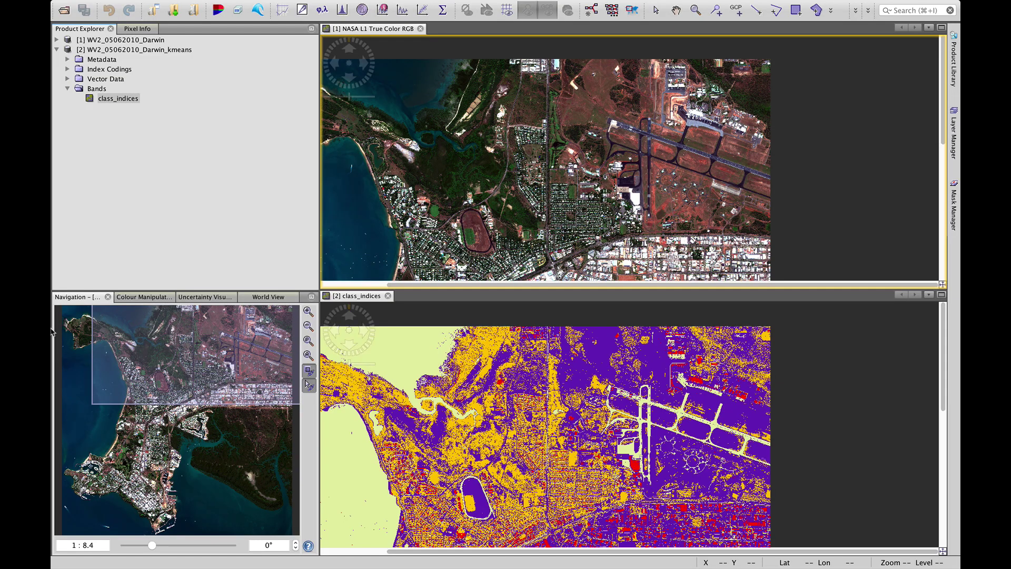
pyautogui.moveTo(175, 334); pyautogui.dragTo(176, 437)
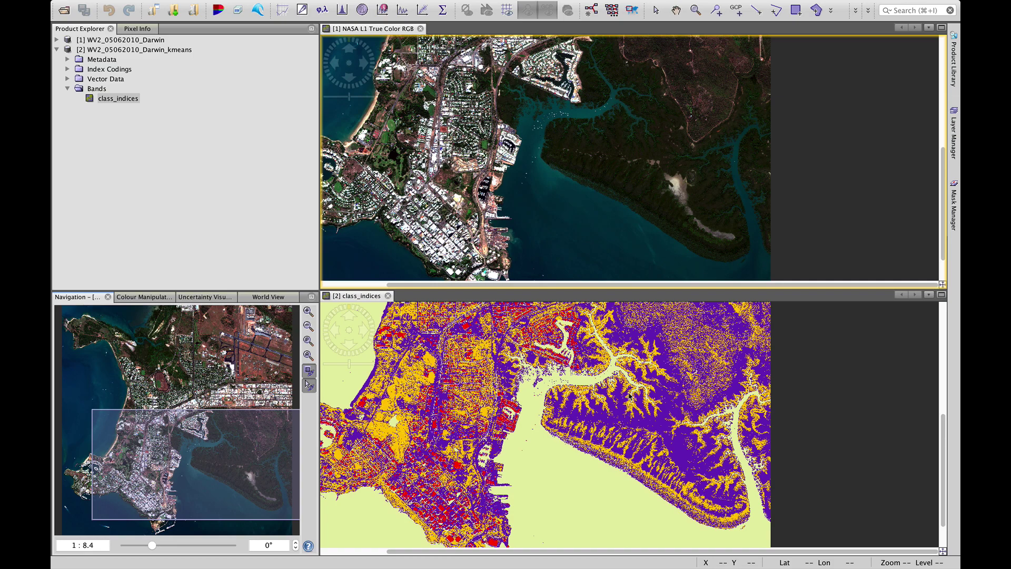
pyautogui.scroll(-3, 627, 185)
pyautogui.scroll(8, 628, 182)
pyautogui.scroll(-2, 628, 182)
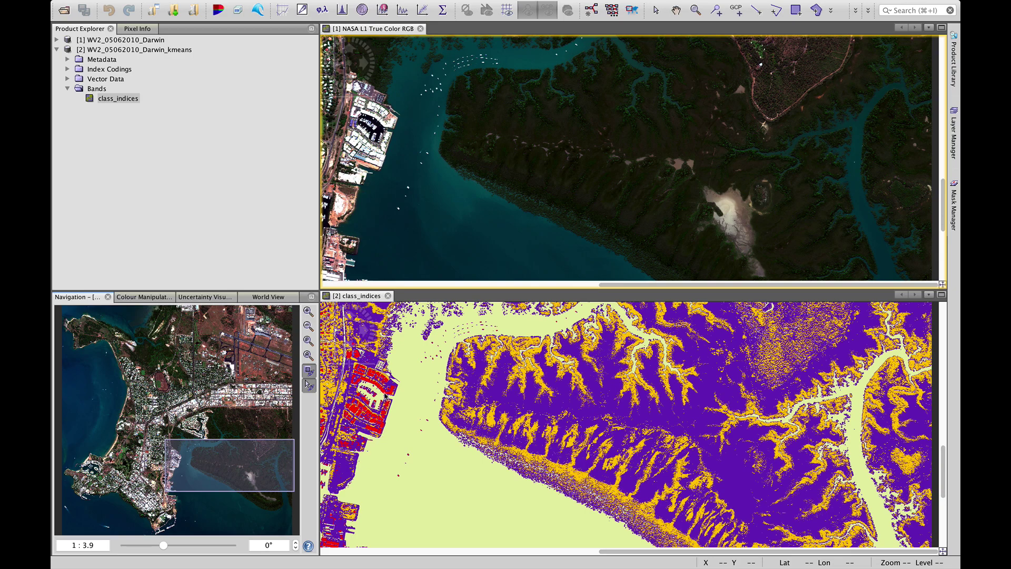
pyautogui.moveTo(252, 467); pyautogui.dragTo(272, 360)
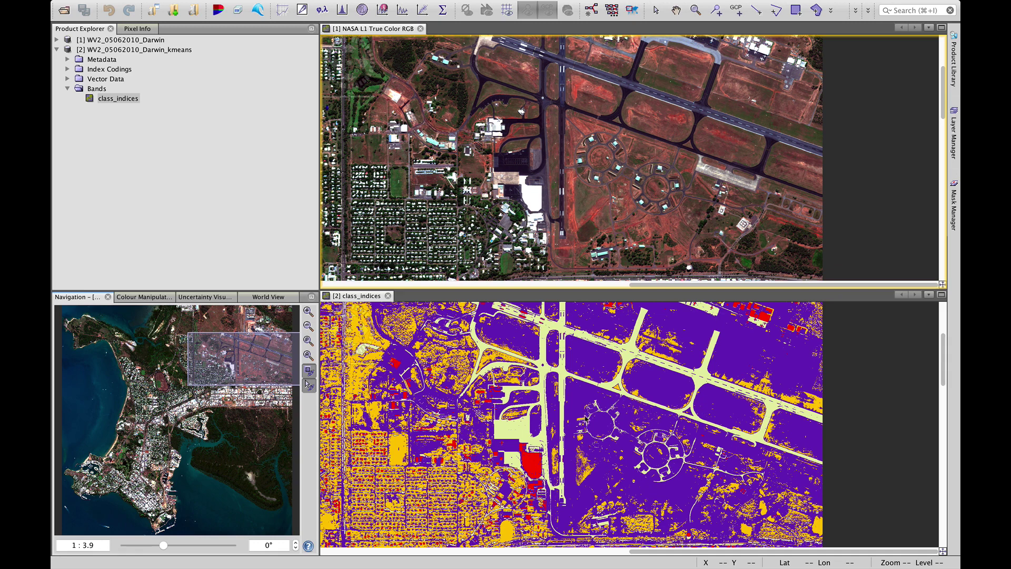
# - Show the class_indices colour table in Colour Manipulation, with frequencies 39.323%, 37.862%, 20.179% and 2.635%
pyautogui.click(157, 298)
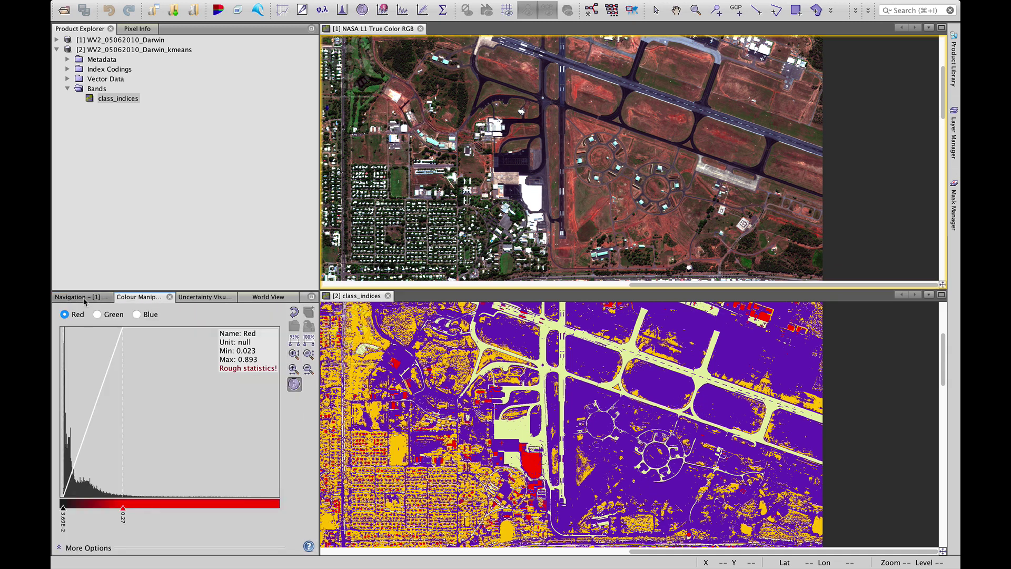
pyautogui.click(358, 337)
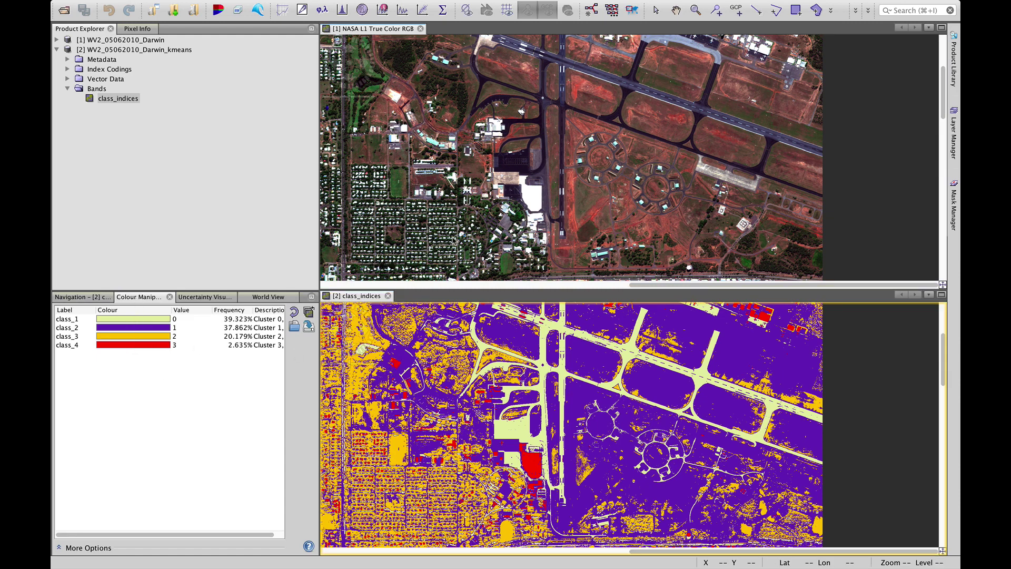
pyautogui.click(451, 241)
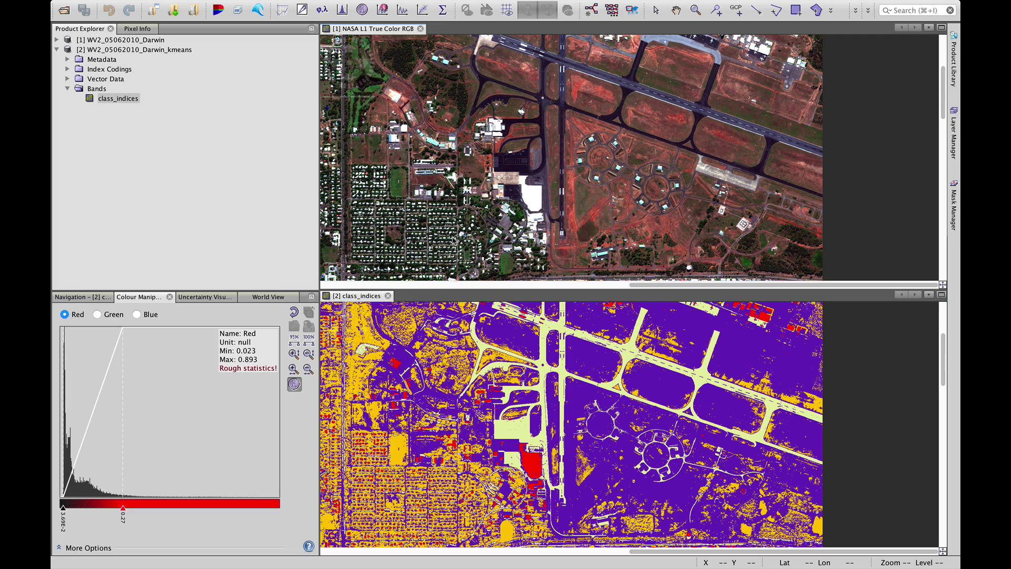
pyautogui.click(451, 330)
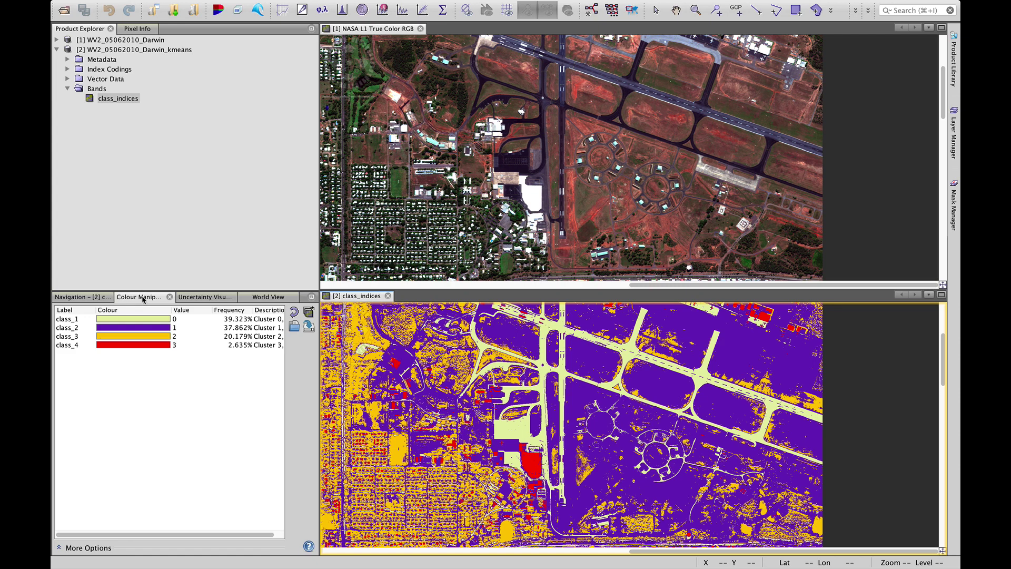
pyautogui.click(550, 156)
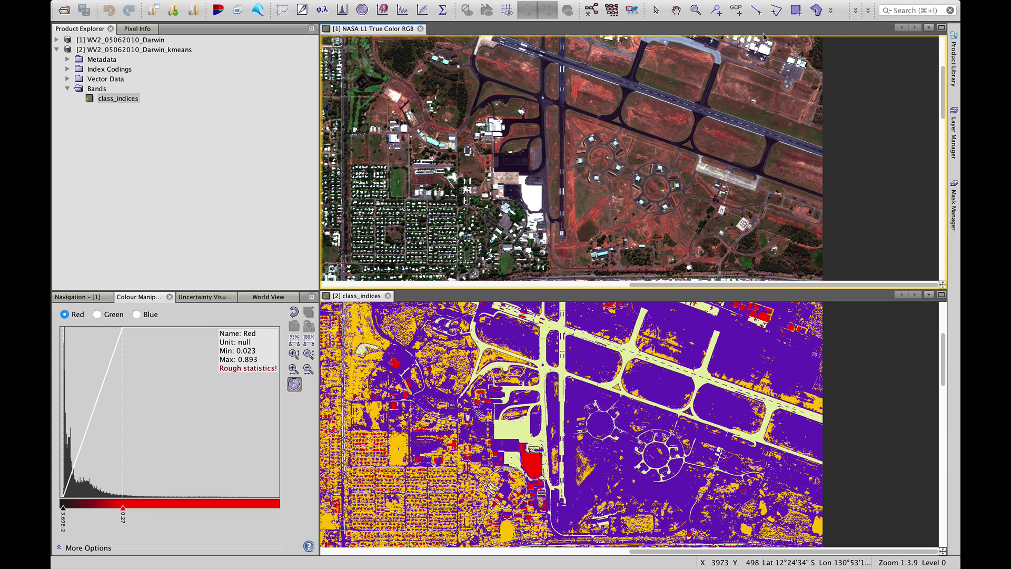
pyautogui.click(82, 296)
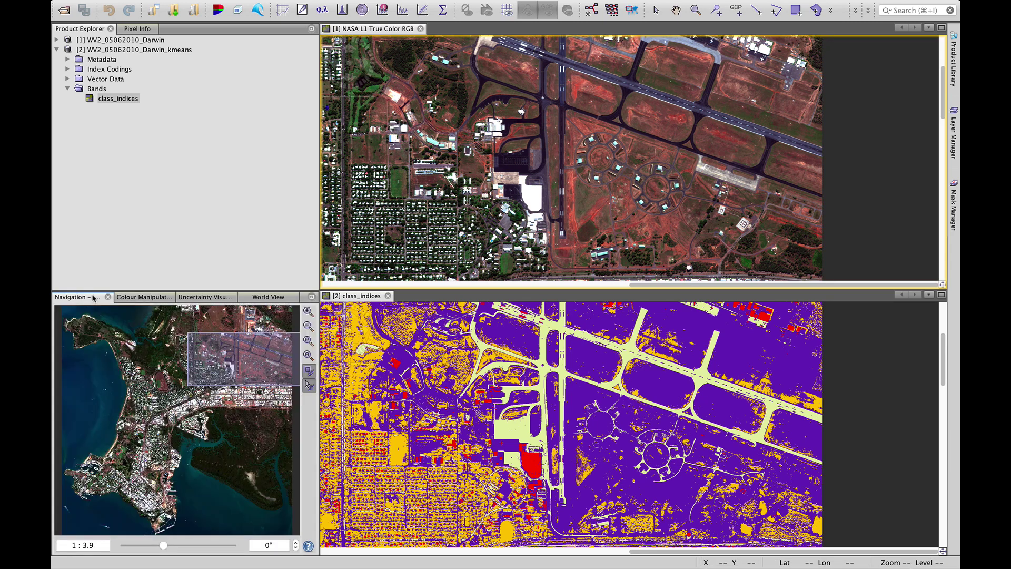
pyautogui.click(170, 298)
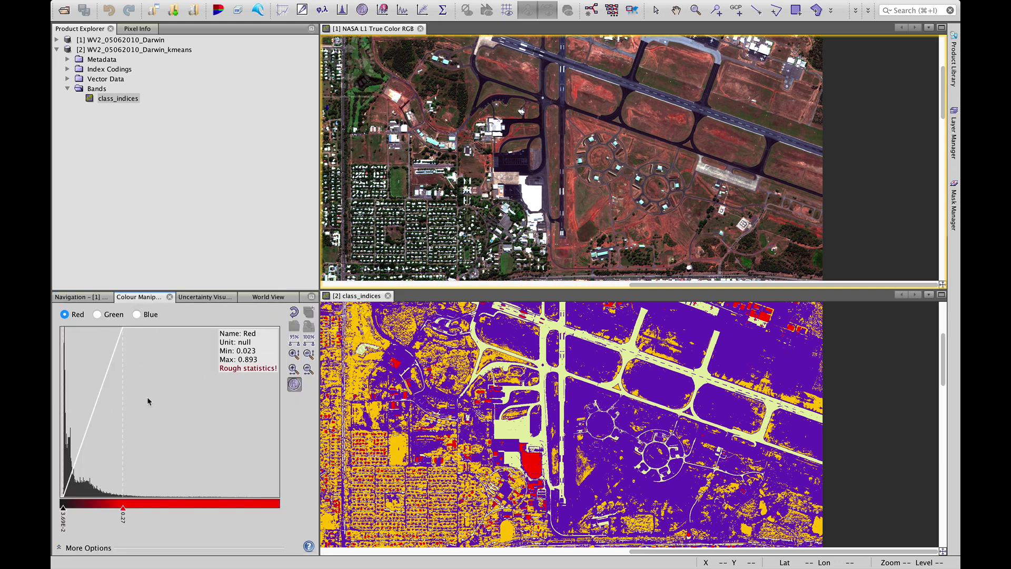
pyautogui.click(415, 409)
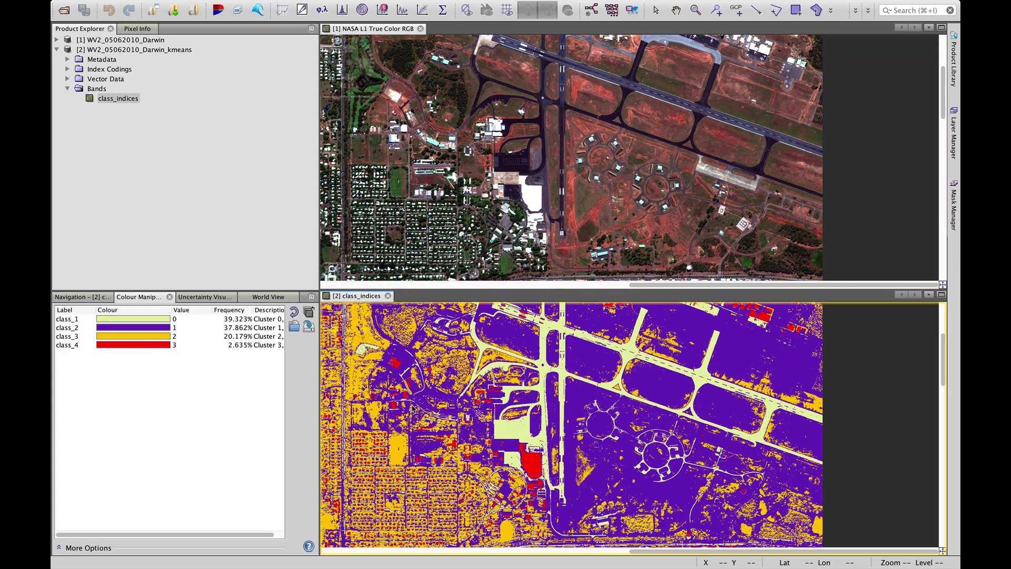
# - Close the class_indices view and collapse the Bands group and the Darwin_kmeans product tree
pyautogui.click(389, 296)
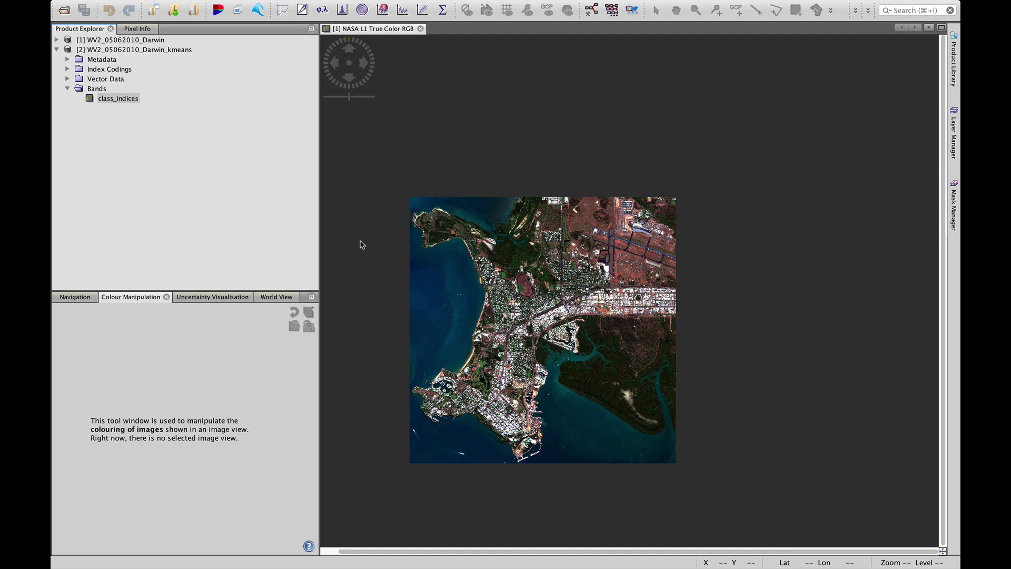
pyautogui.click(67, 90)
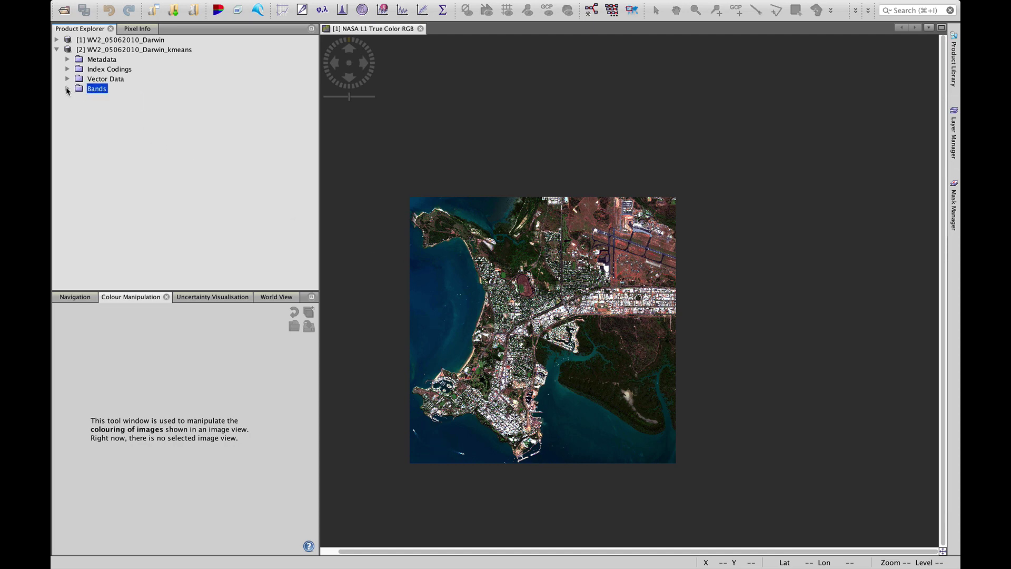
pyautogui.click(57, 50)
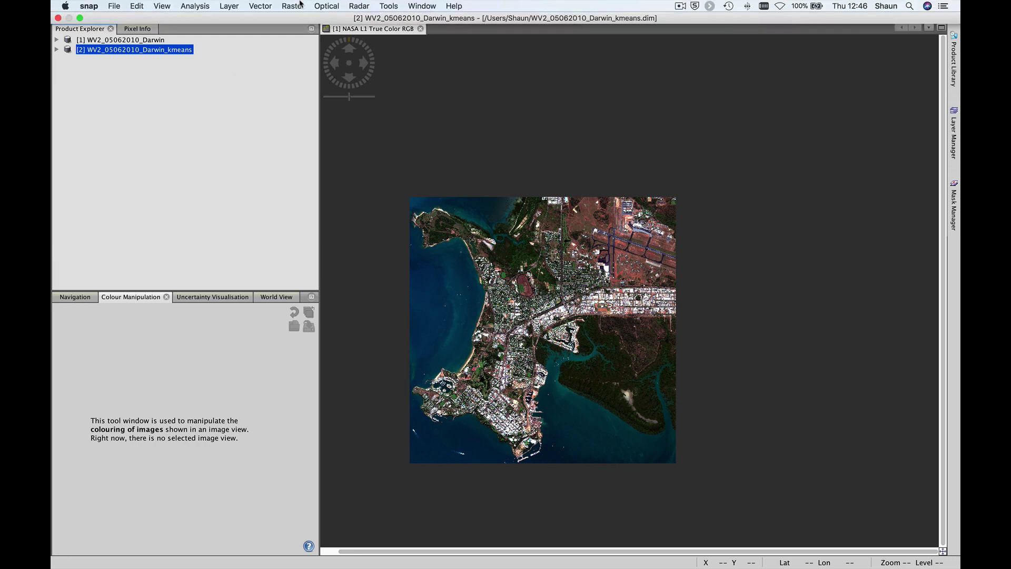
pyautogui.click(293, 7)
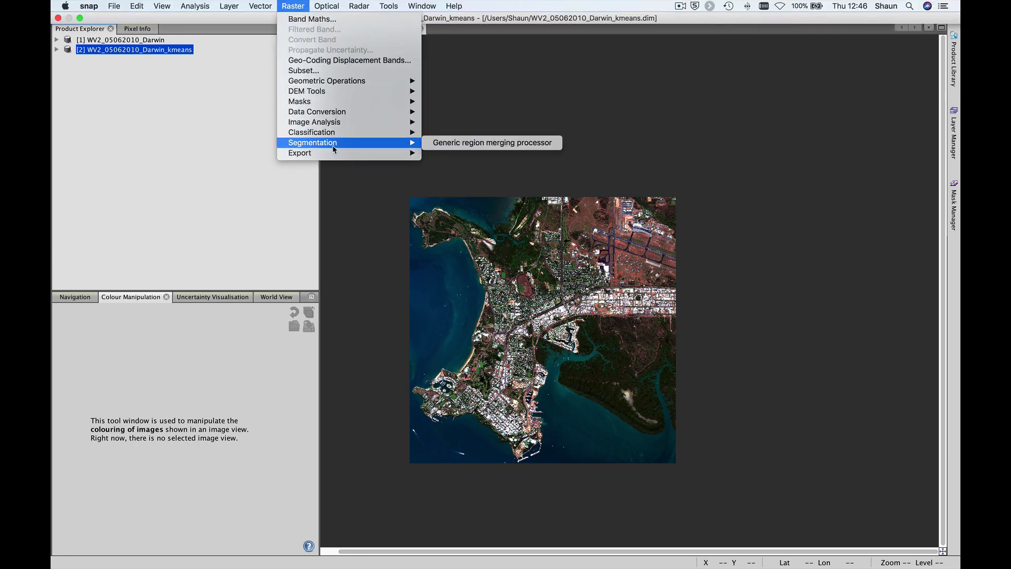
pyautogui.moveTo(347, 133)
pyautogui.moveTo(483, 134)
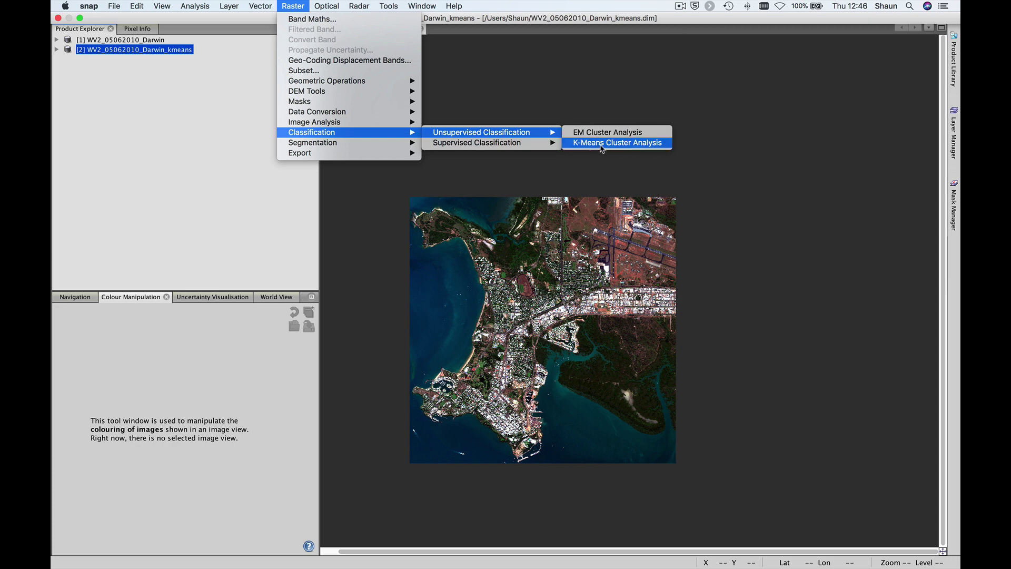
pyautogui.click(602, 149)
pyautogui.click(545, 206)
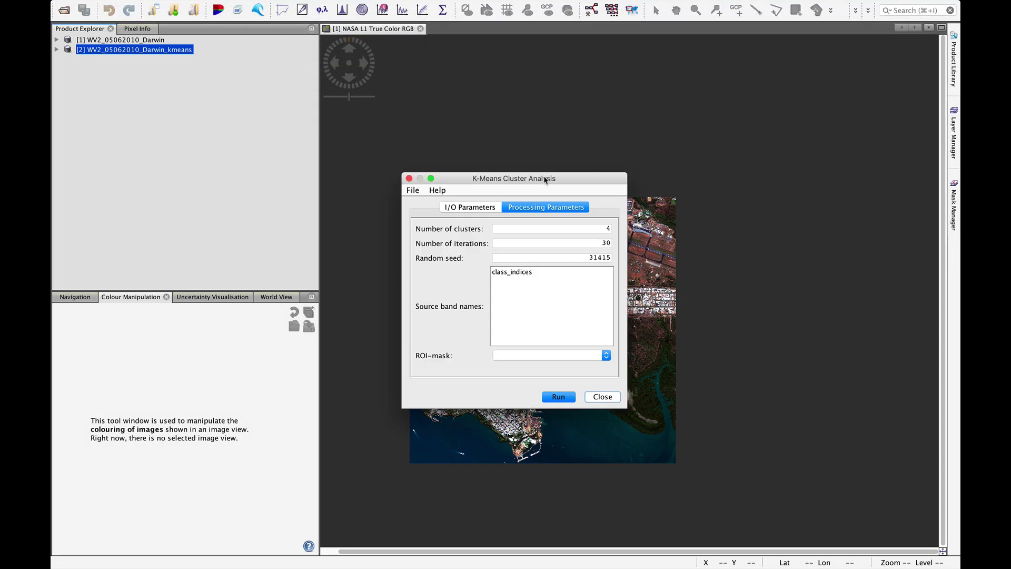
pyautogui.moveTo(546, 179); pyautogui.dragTo(544, 128)
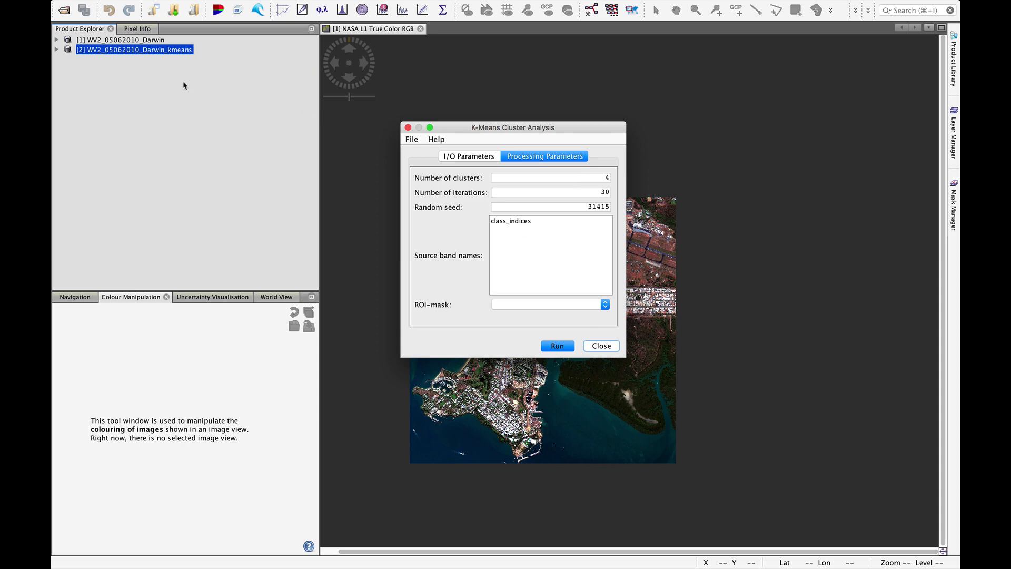
pyautogui.click(117, 56)
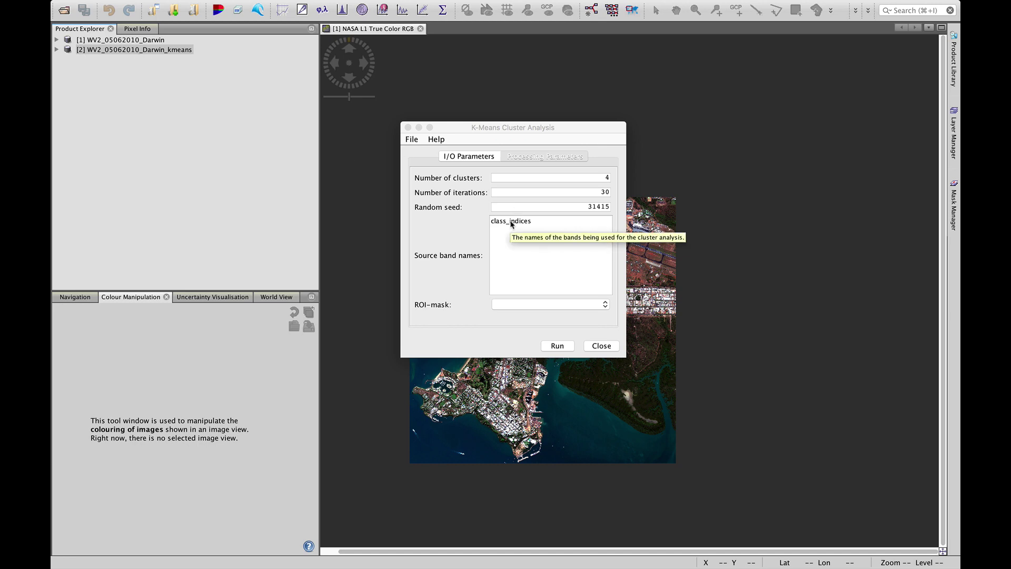
# - Discard the earlier K-Means settings and start K-Means Cluster Analysis on WV2_05062010_Darwin
pyautogui.click(608, 350)
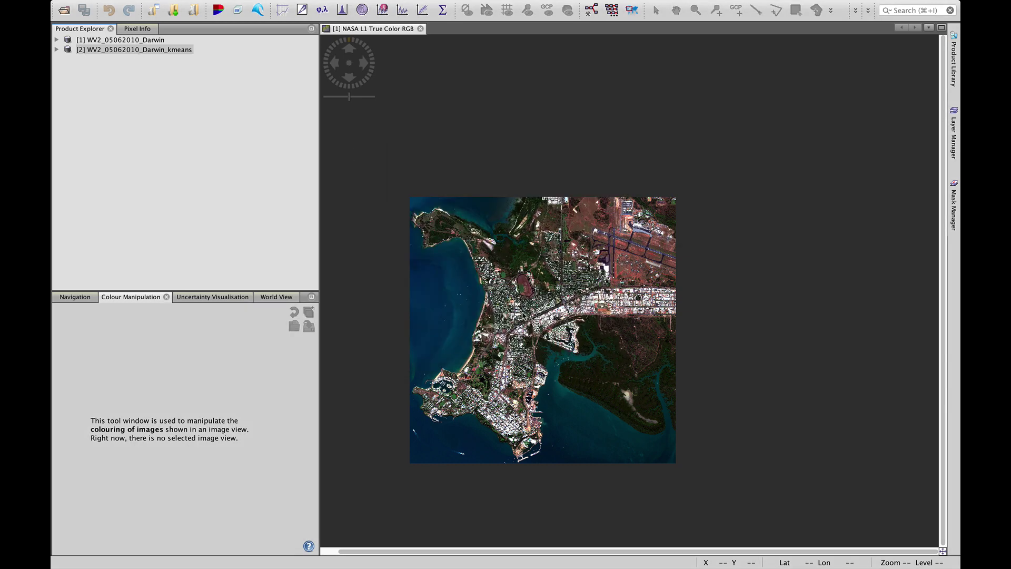
pyautogui.click(148, 42)
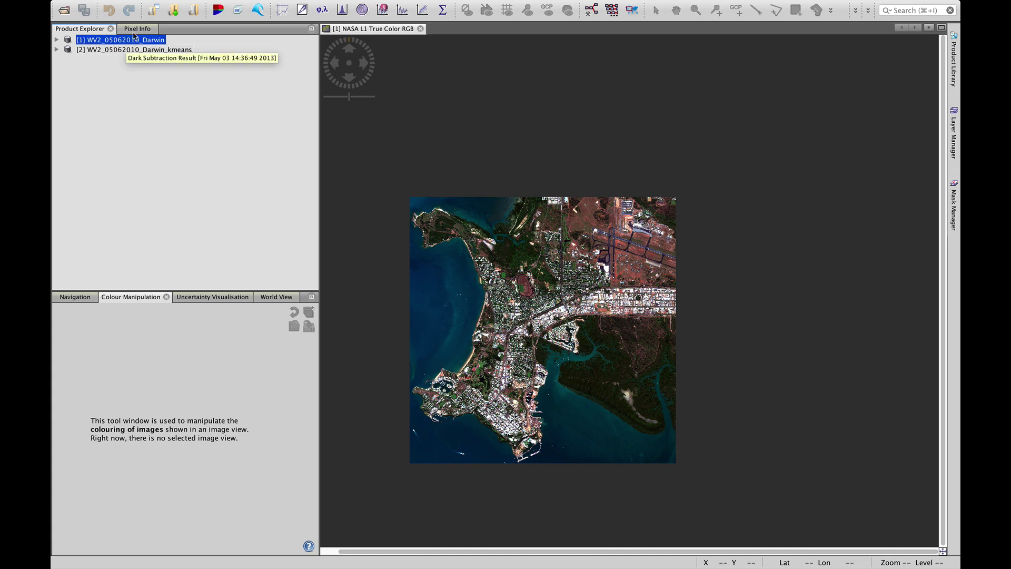
pyautogui.click(293, 7)
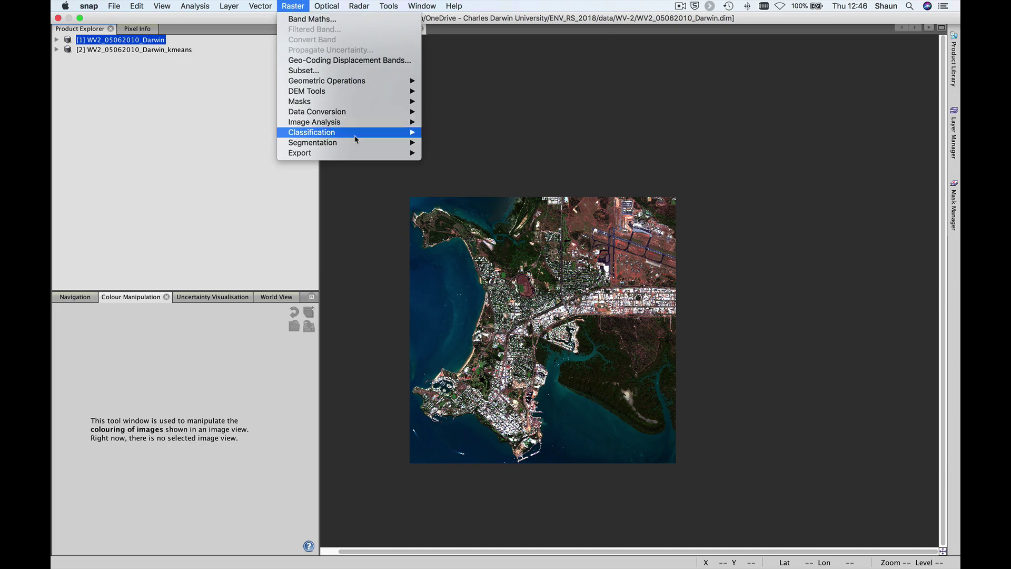
pyautogui.moveTo(366, 133)
pyautogui.moveTo(471, 135)
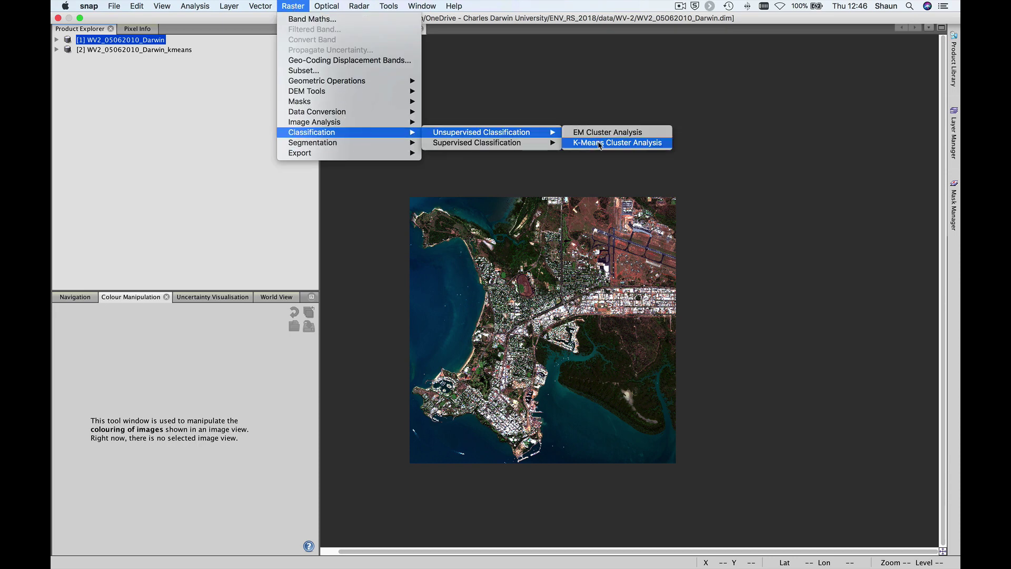
pyautogui.click(599, 144)
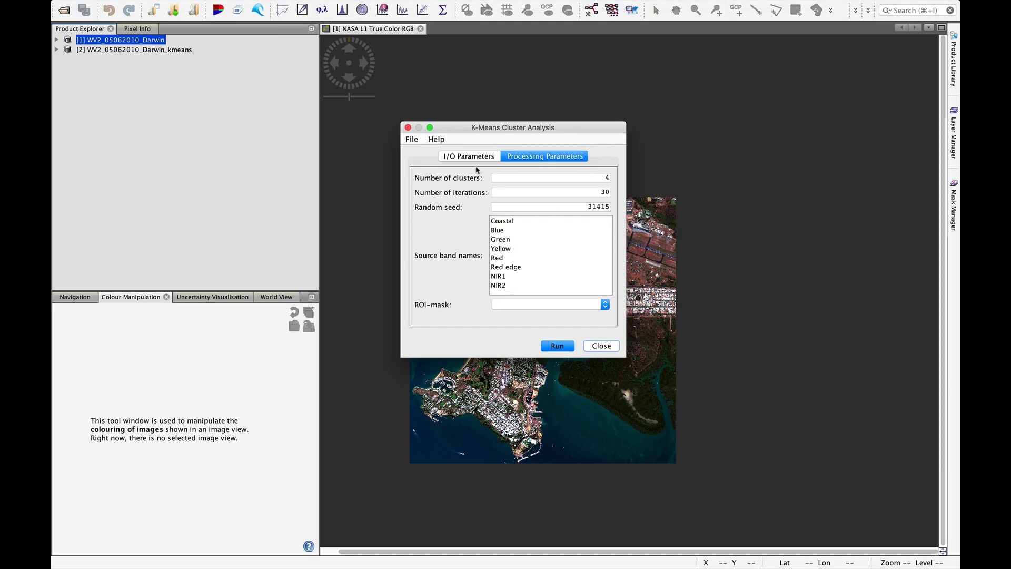
# - Set 7 clusters and name the output product WV2_05062010_Darwin_kmeans2
pyautogui.click(581, 179)
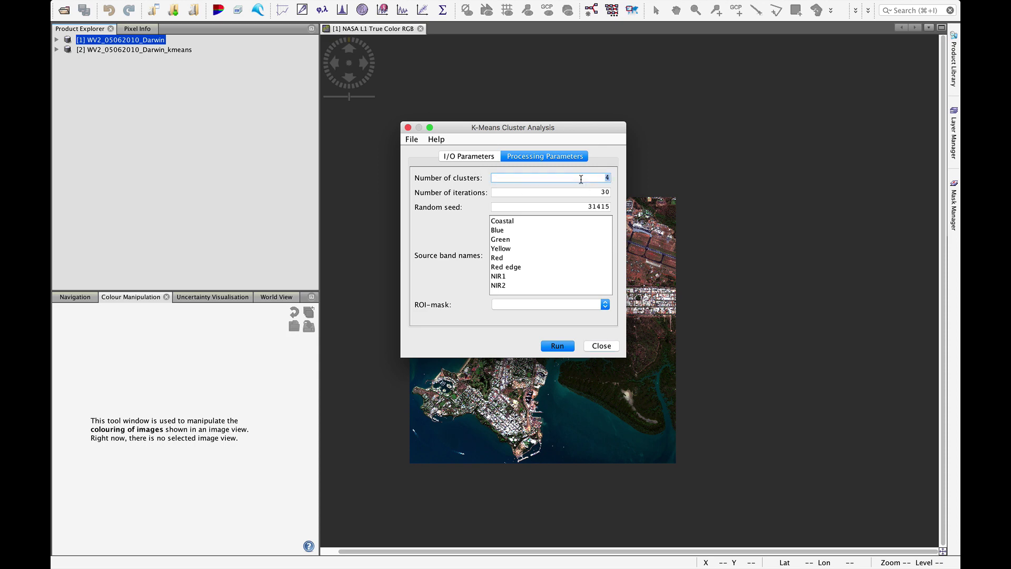
pyautogui.write('7')
pyautogui.click(485, 157)
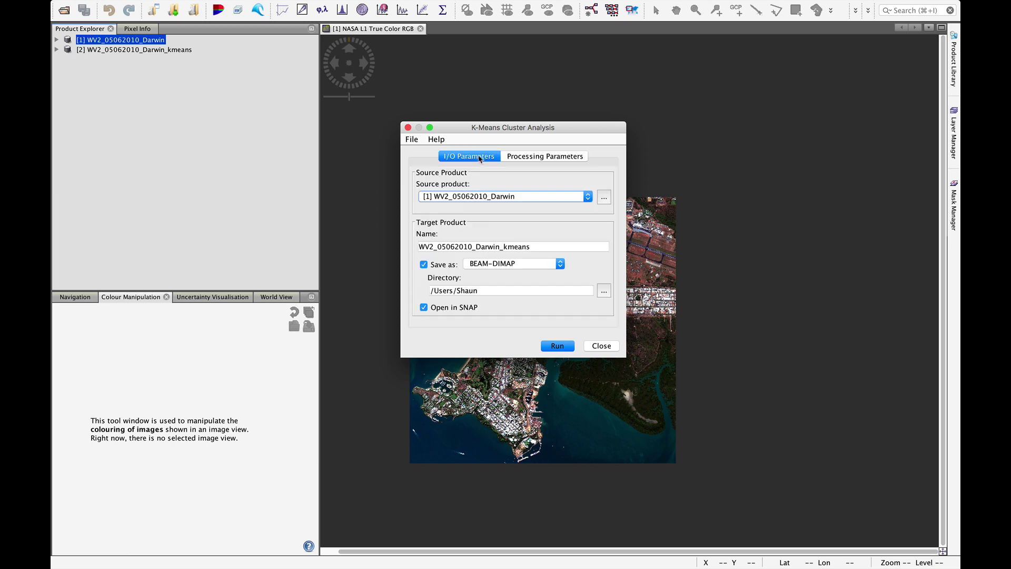
pyautogui.click(538, 249)
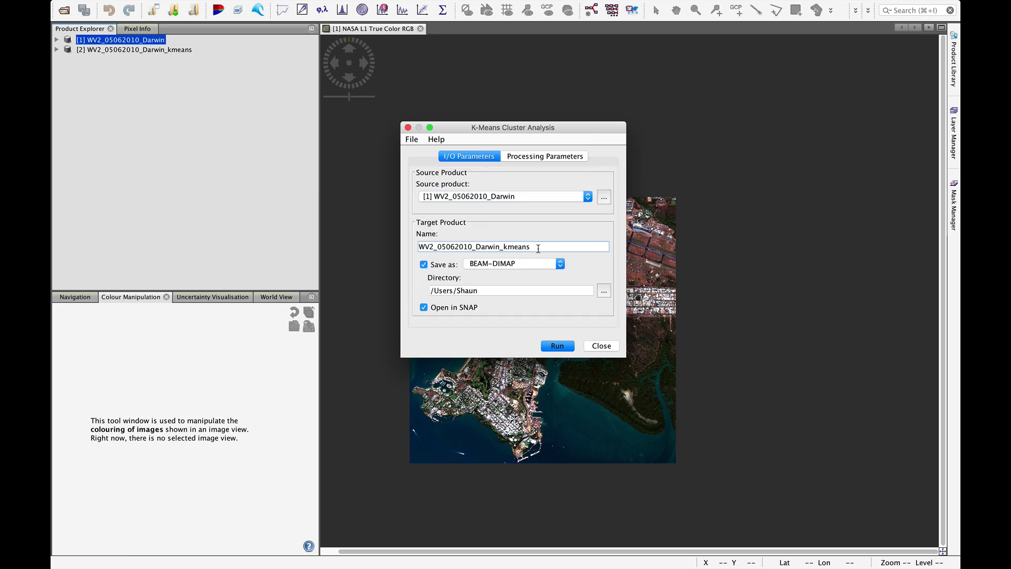
pyautogui.write('2')
# - Select all eight source bands, Coastal through NIR2, for the clustering
pyautogui.click(533, 157)
pyautogui.click(483, 157)
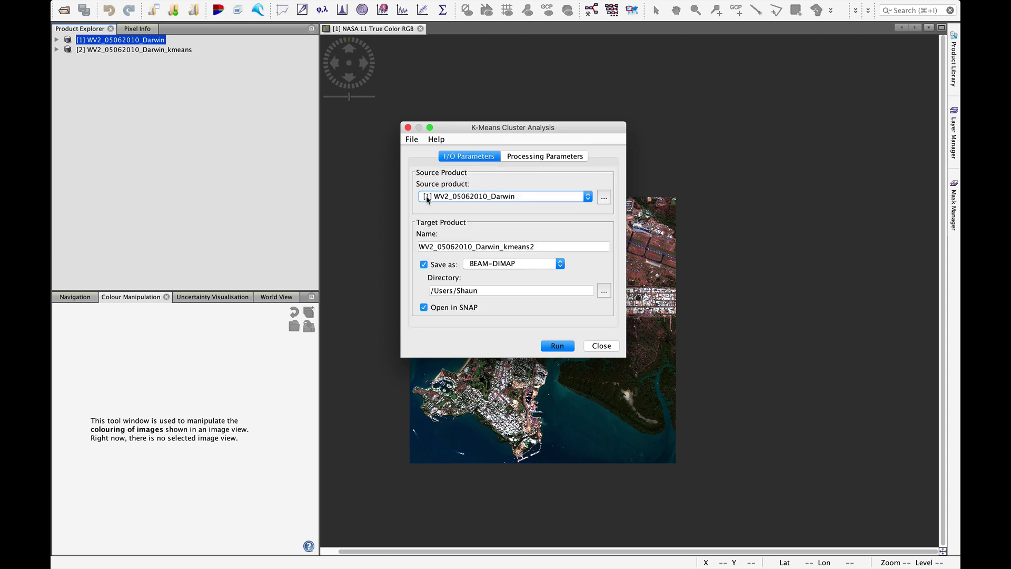
pyautogui.click(531, 157)
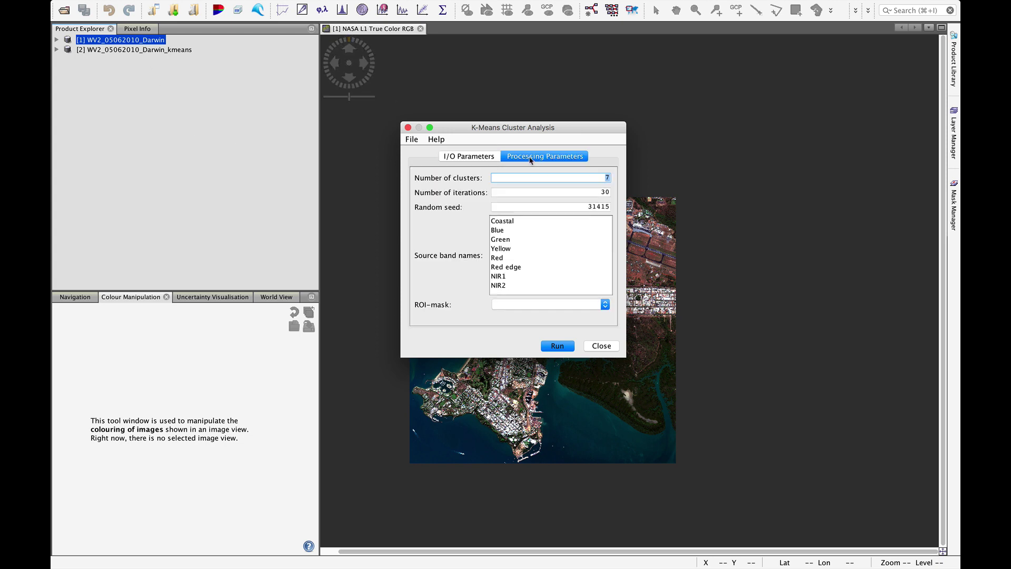
pyautogui.click(503, 222)
pyautogui.keyDown('shift'); pyautogui.click(502, 285); pyautogui.keyUp('shift')
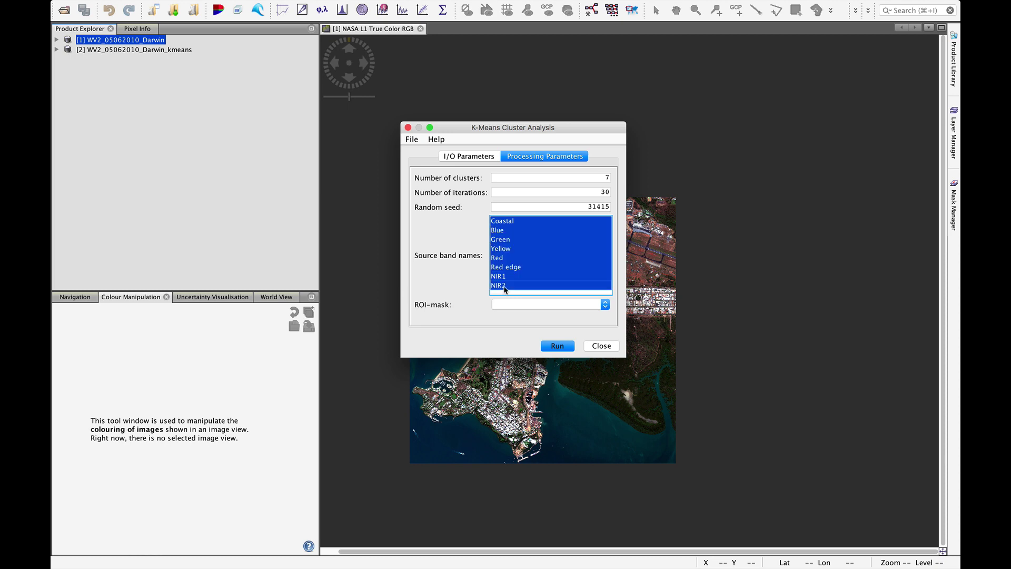
# - Run the 7-cluster K-Means, acknowledge completion after 48.98 s, and close the dialog
pyautogui.click(558, 346)
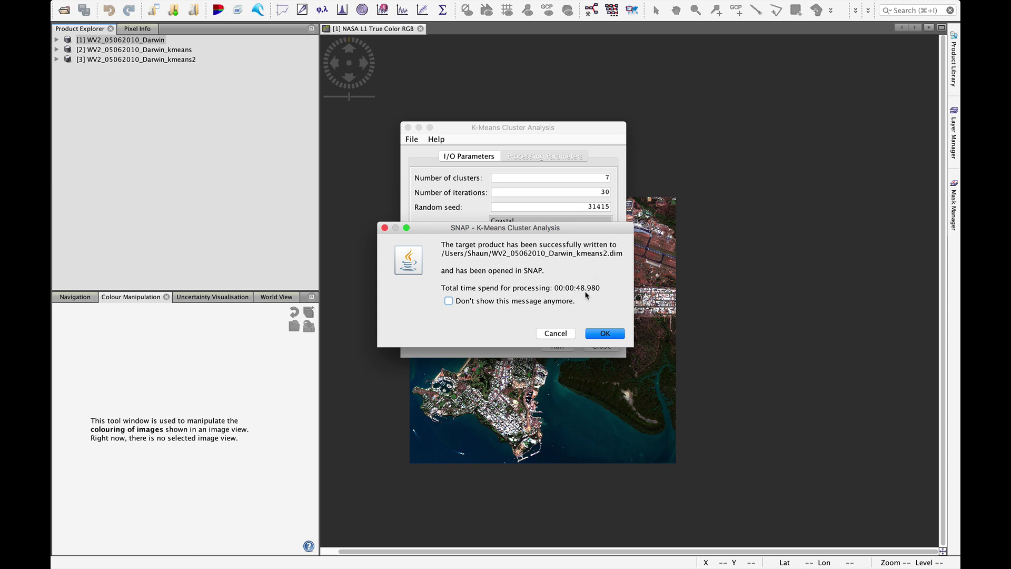
pyautogui.click(603, 335)
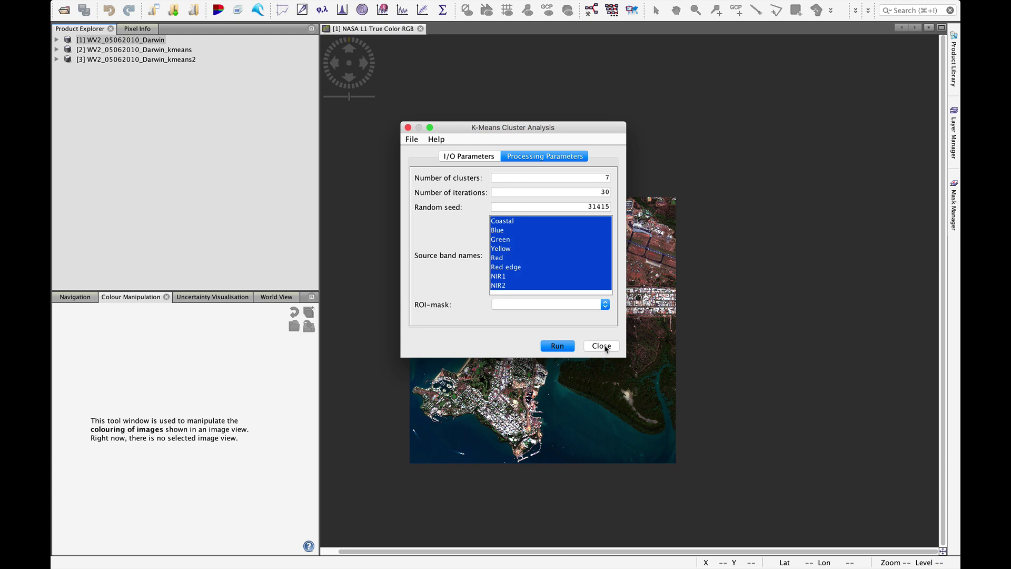
pyautogui.click(603, 346)
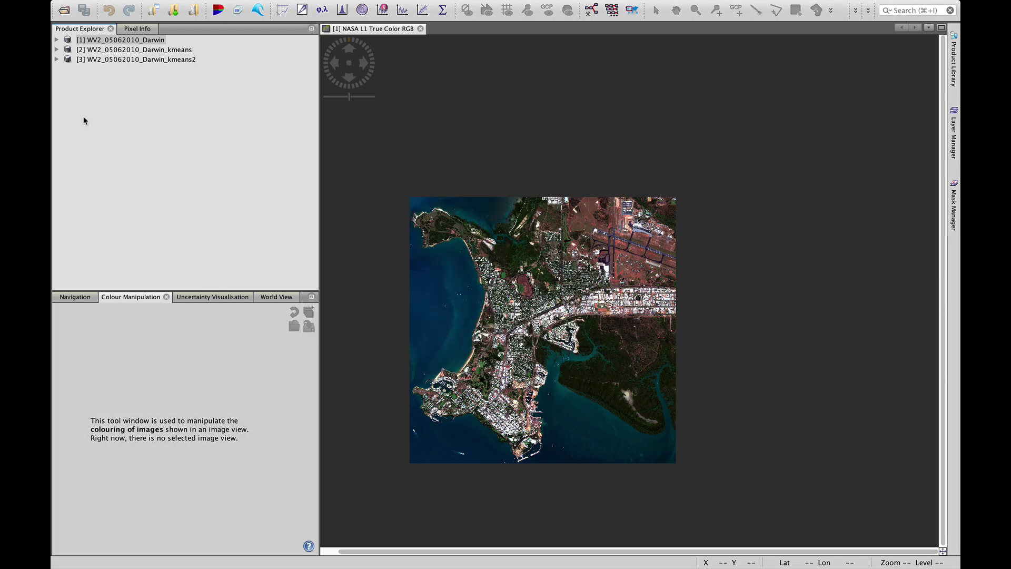
# - Open the kmeans2 class_indices band in a new view and zoom to inspect its seven classes
pyautogui.click(57, 60)
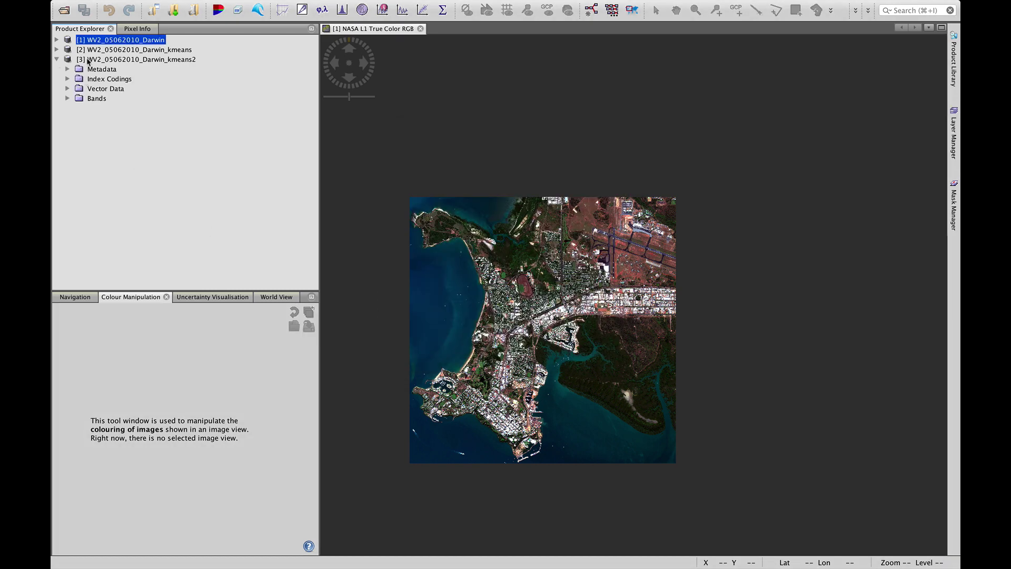
pyautogui.click(57, 60)
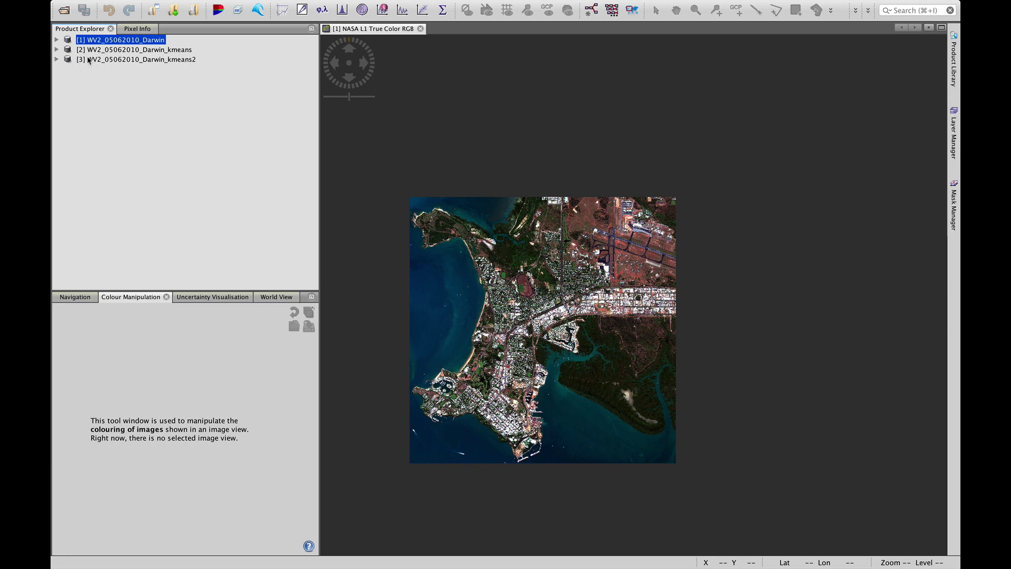
pyautogui.click(56, 59)
pyautogui.click(68, 100)
pyautogui.doubleClick(107, 110)
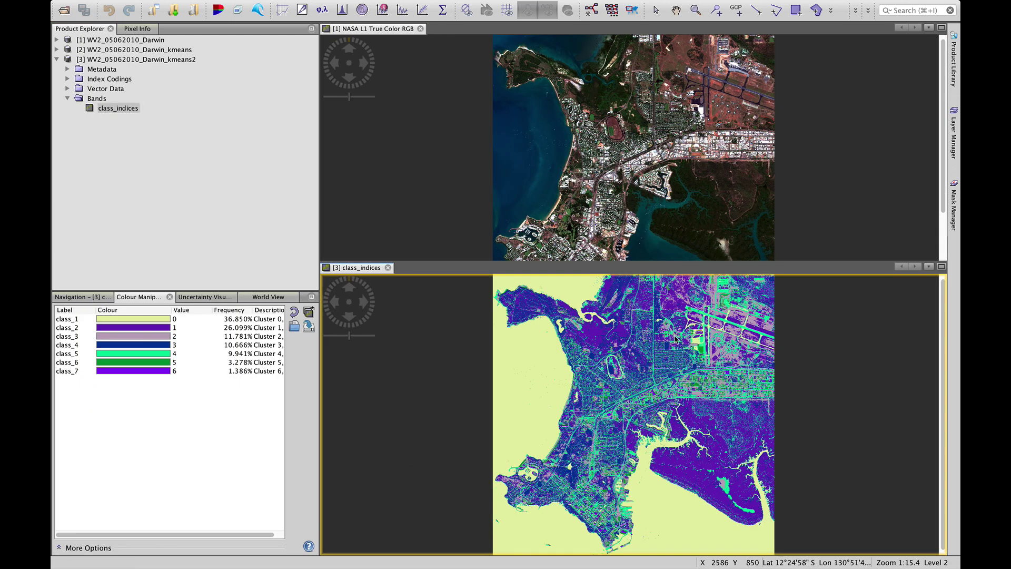
pyautogui.scroll(-2, 651, 370)
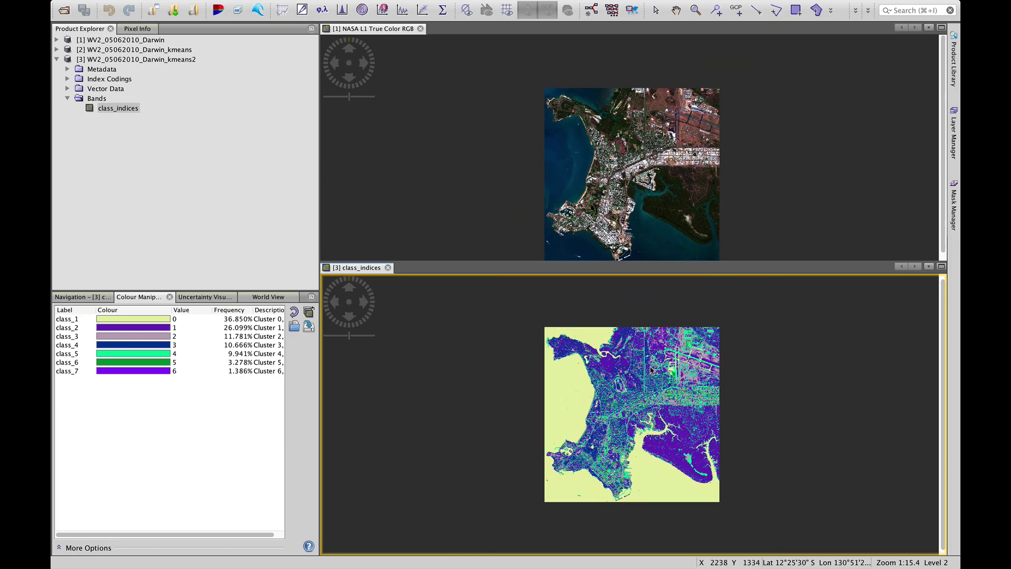
pyautogui.scroll(4, 651, 370)
pyautogui.scroll(3, 651, 370)
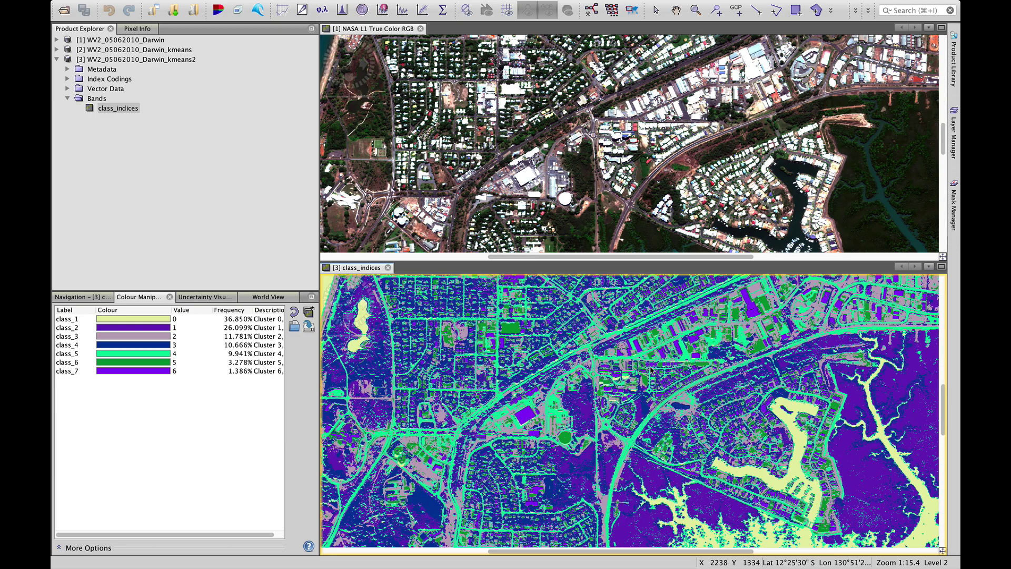
pyautogui.scroll(-3, 651, 370)
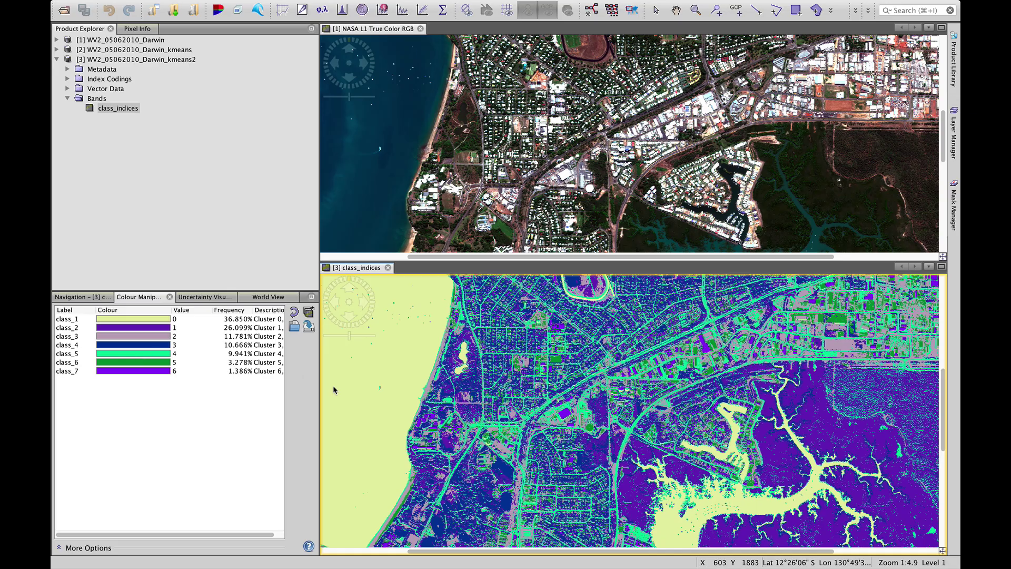
pyautogui.scroll(-4, 501, 368)
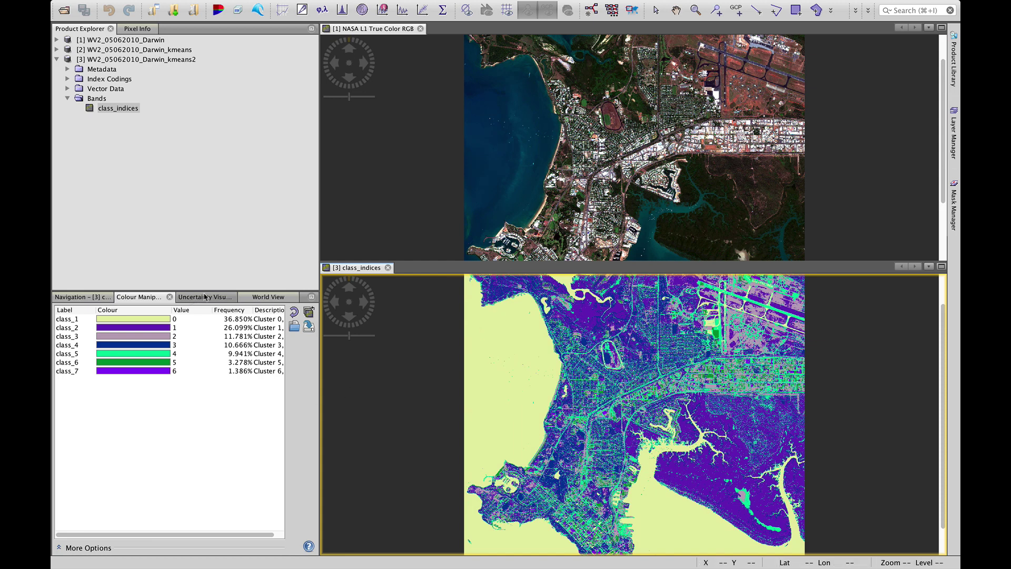
# - Zoom in and pan both linked views to the airport using the Navigation overview
pyautogui.click(82, 296)
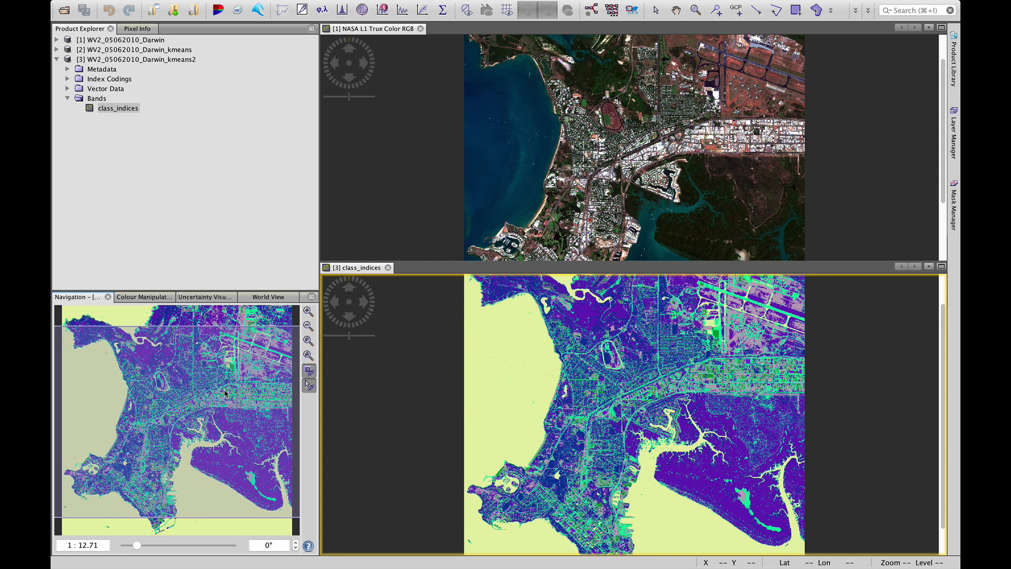
pyautogui.scroll(5, 221, 387)
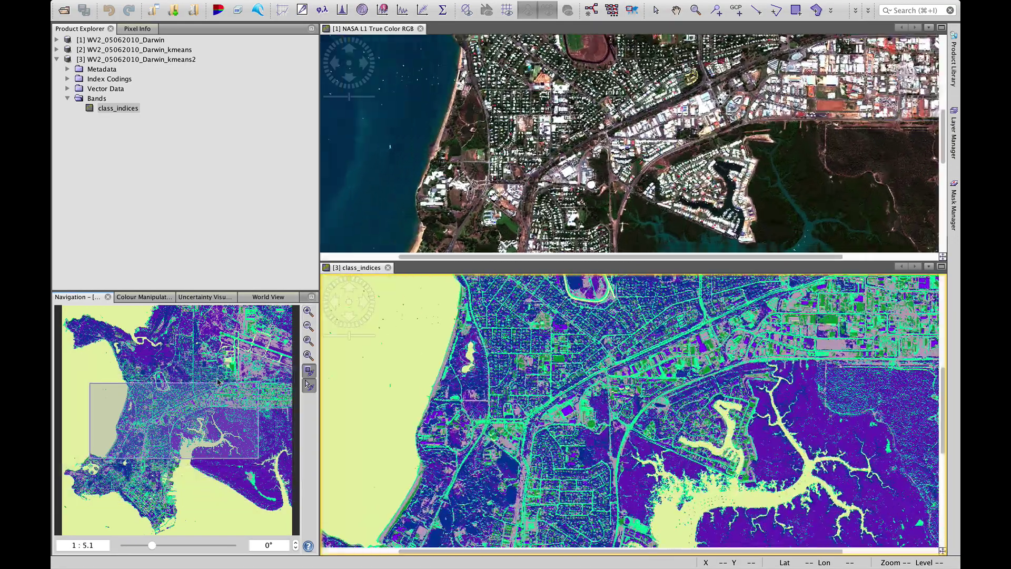
pyautogui.moveTo(205, 406); pyautogui.dragTo(252, 347)
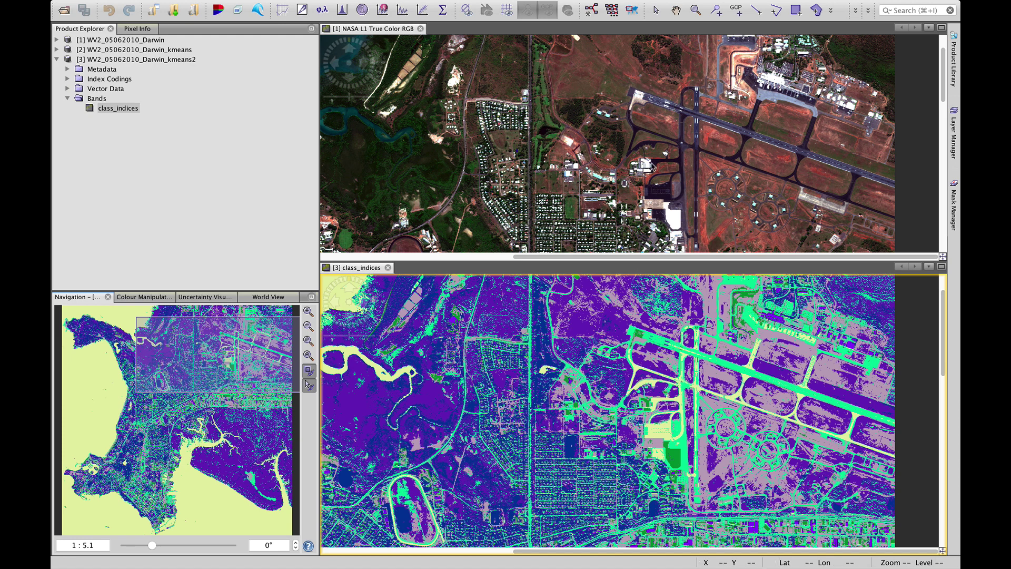
pyautogui.scroll(2, 733, 154)
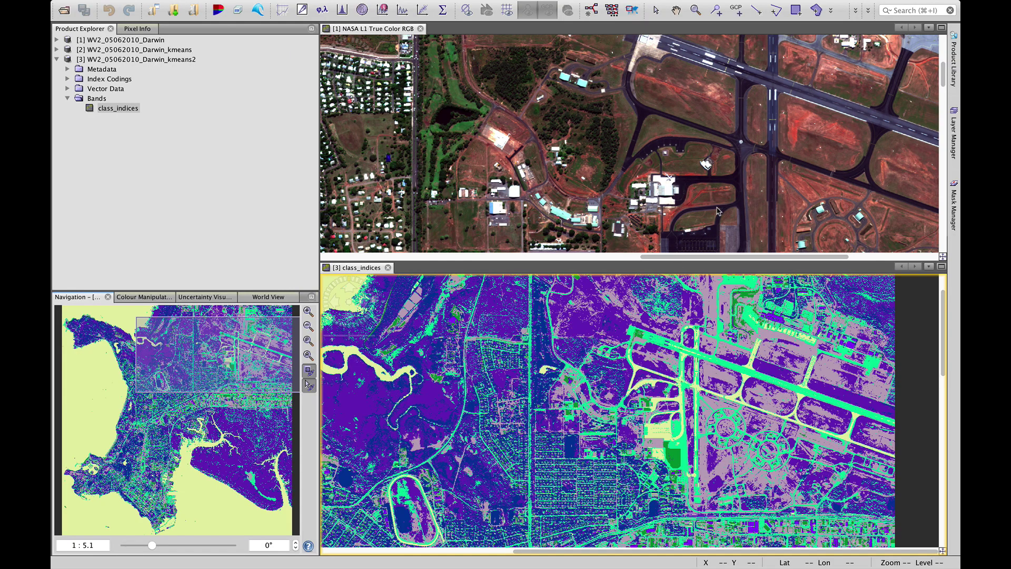
pyautogui.scroll(3, 587, 426)
pyautogui.scroll(-7, 586, 426)
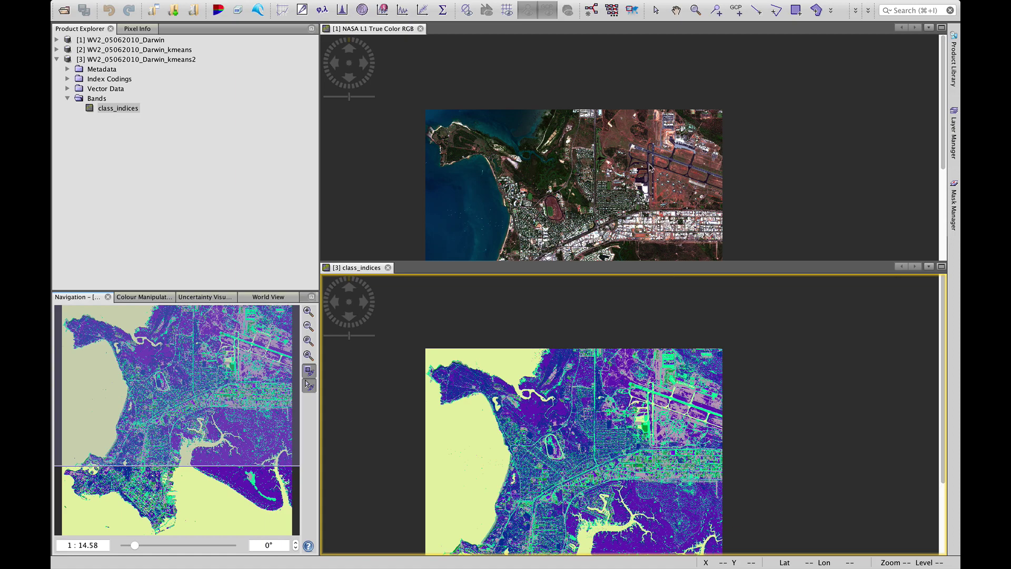
pyautogui.scroll(3, 650, 168)
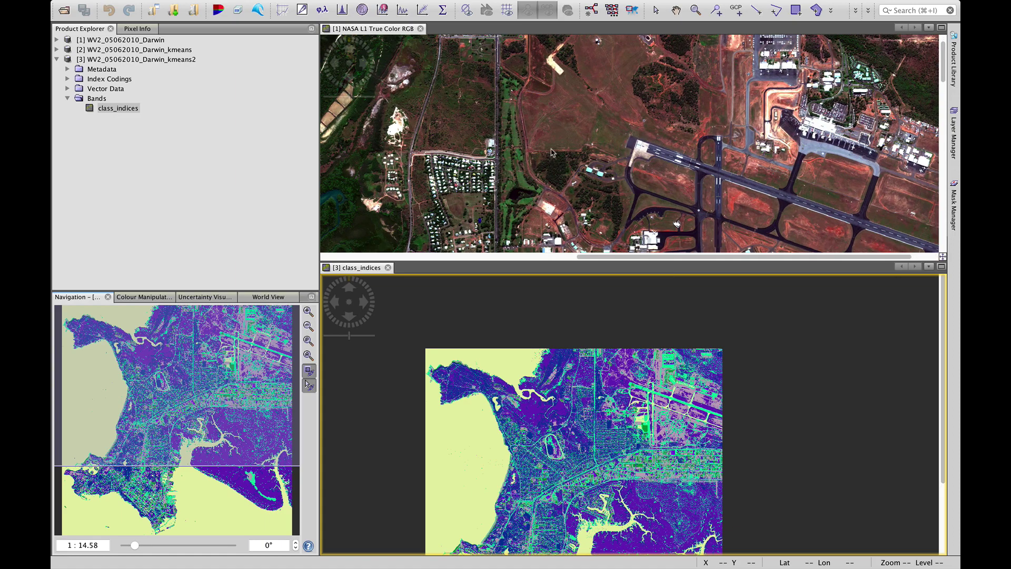
# - Pan both views south past the racecourse to the marina and mangrove creek
pyautogui.click(628, 161)
pyautogui.moveTo(232, 331); pyautogui.dragTo(239, 453)
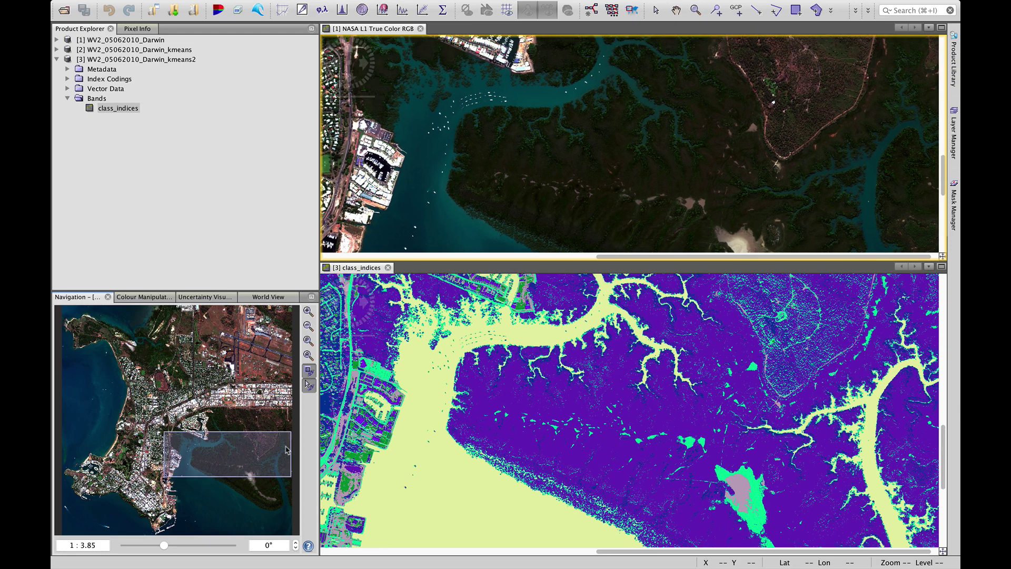
pyautogui.scroll(3, 589, 407)
pyautogui.scroll(-5, 588, 407)
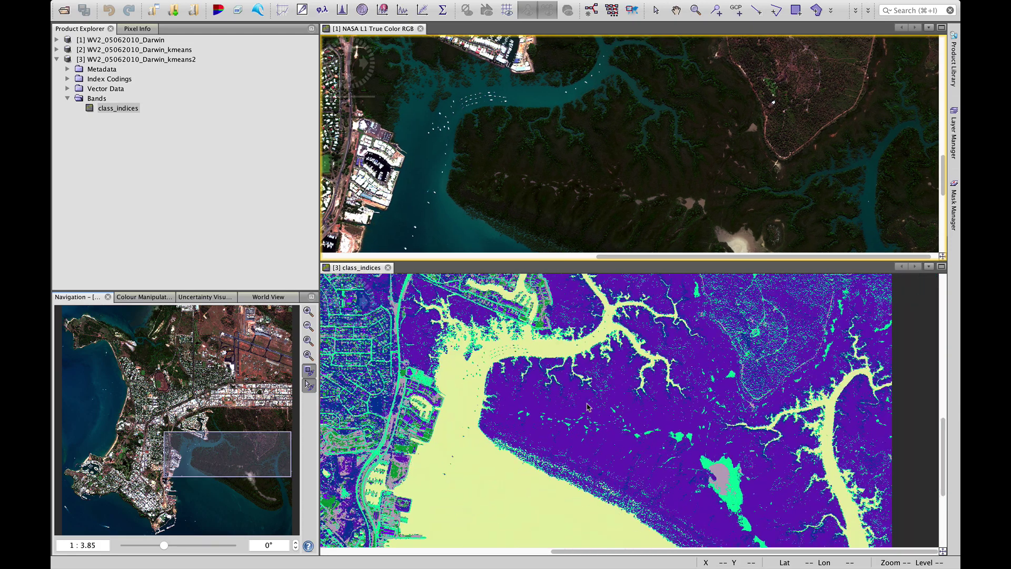
# - Recolour class_7 red and class_6 bright green in the 7-cluster colour table
pyautogui.click(142, 298)
pyautogui.click(396, 368)
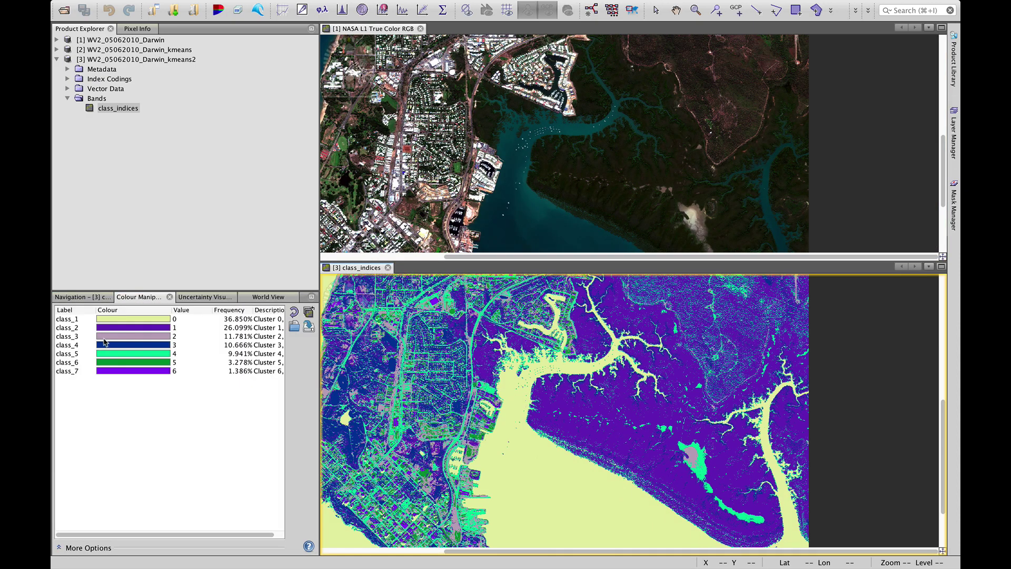
pyautogui.click(118, 372)
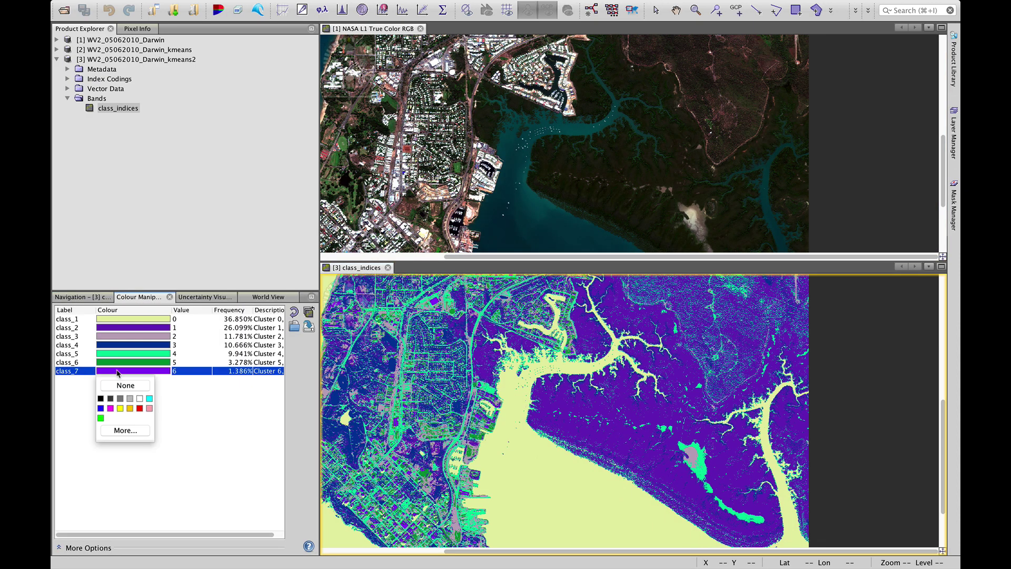
pyautogui.click(140, 408)
pyautogui.click(125, 362)
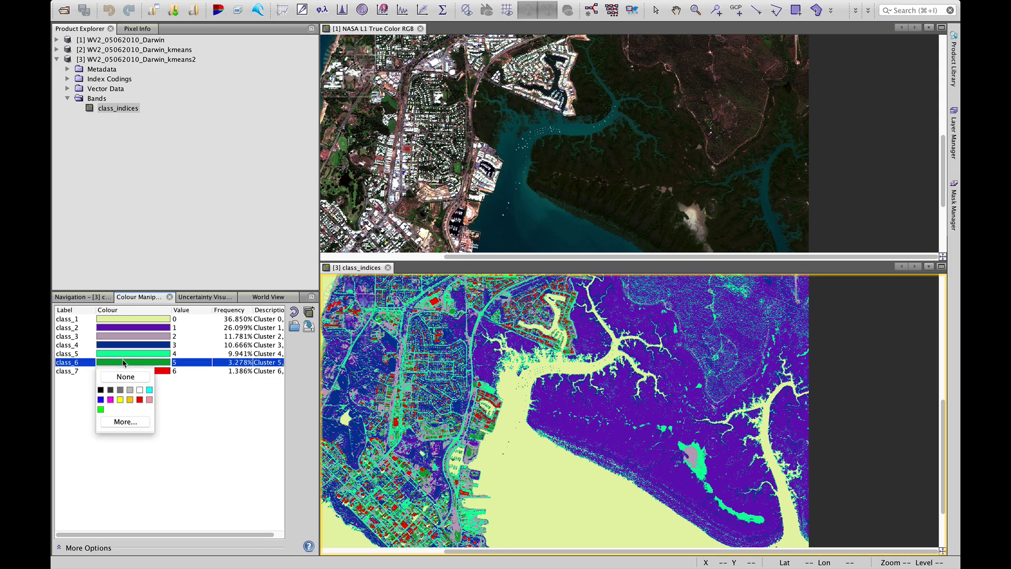
pyautogui.click(101, 412)
# - Colour class_5 yellow, class_2 green and class_3 grey
pyautogui.click(138, 354)
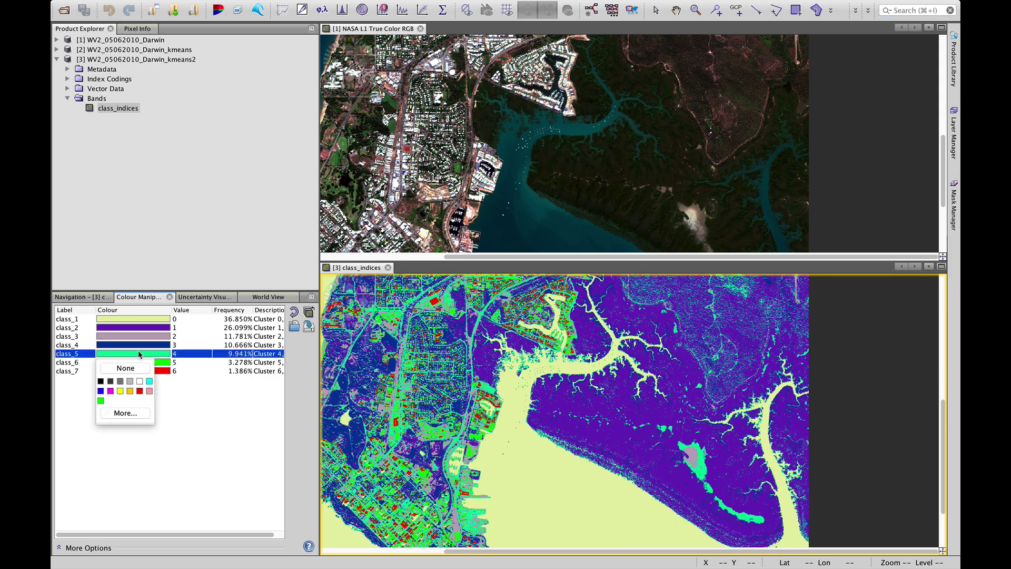
pyautogui.click(120, 395)
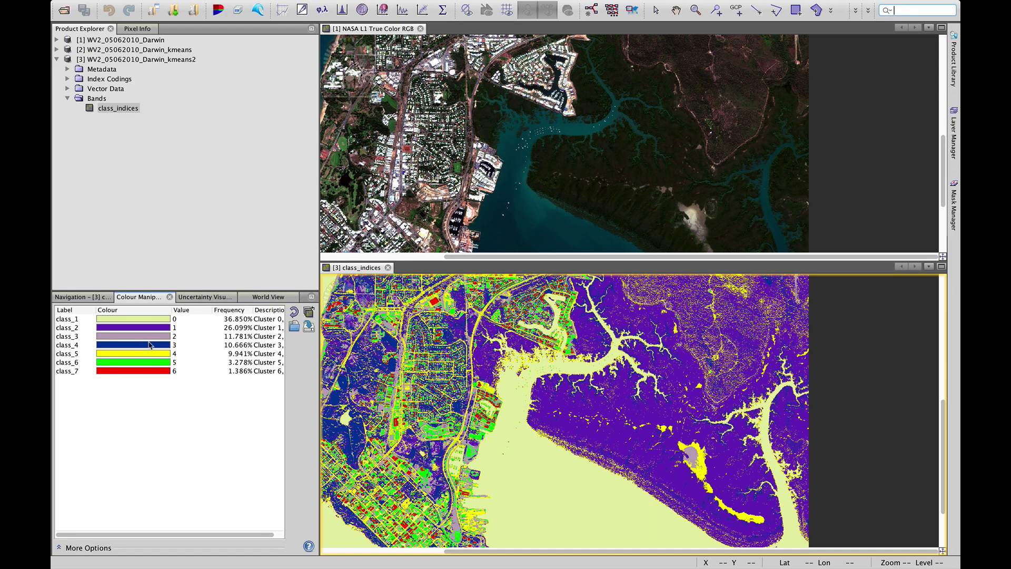
pyautogui.click(136, 328)
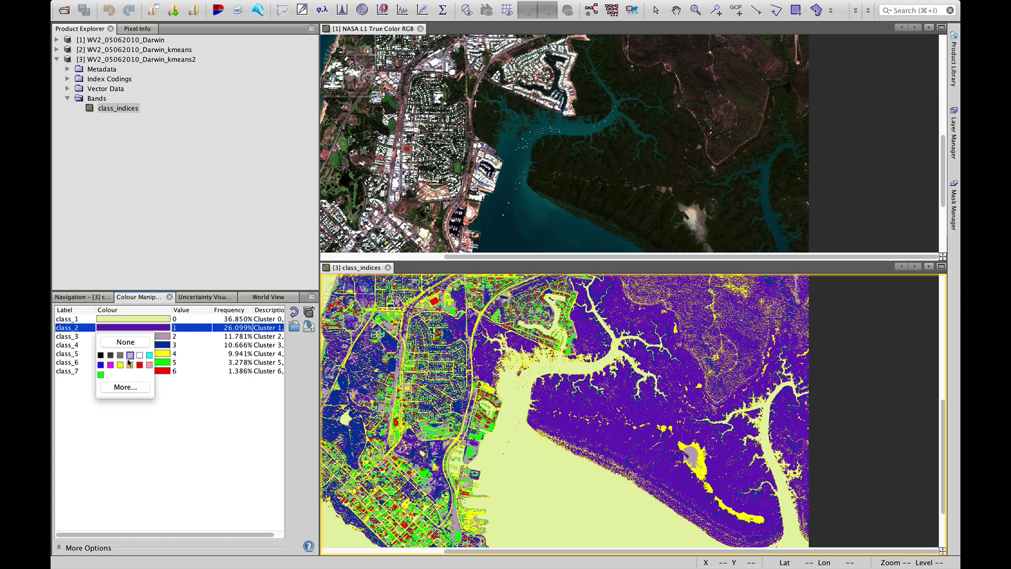
pyautogui.click(130, 364)
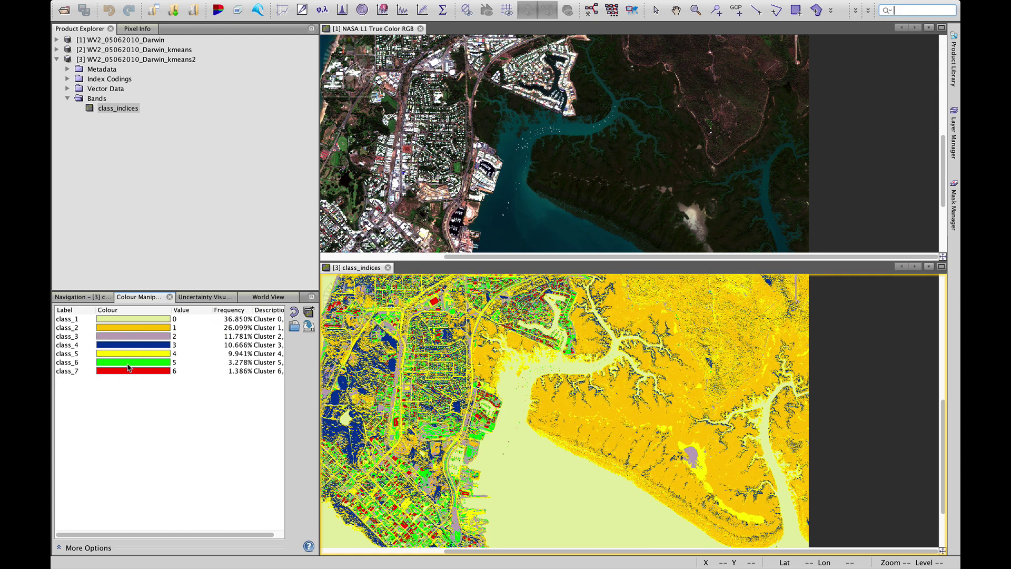
pyautogui.click(127, 327)
pyautogui.click(100, 374)
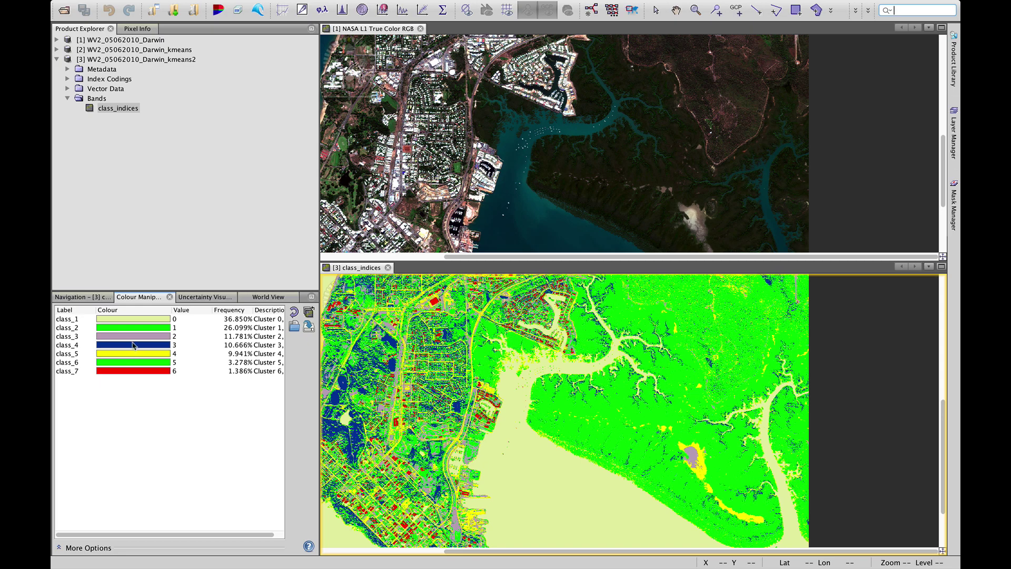
pyautogui.click(134, 337)
pyautogui.click(119, 363)
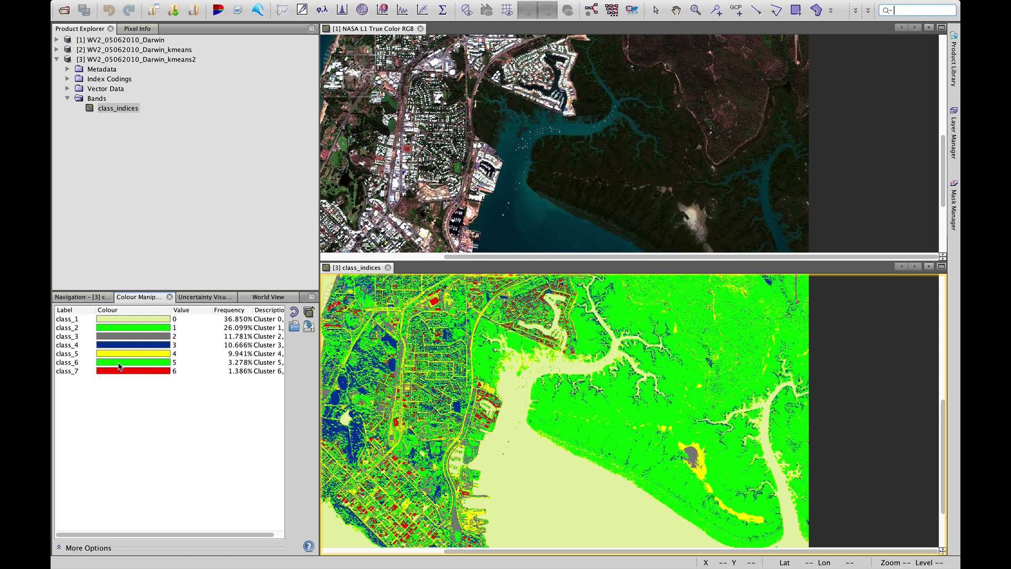
pyautogui.scroll(2, 533, 374)
pyautogui.scroll(2, 533, 374)
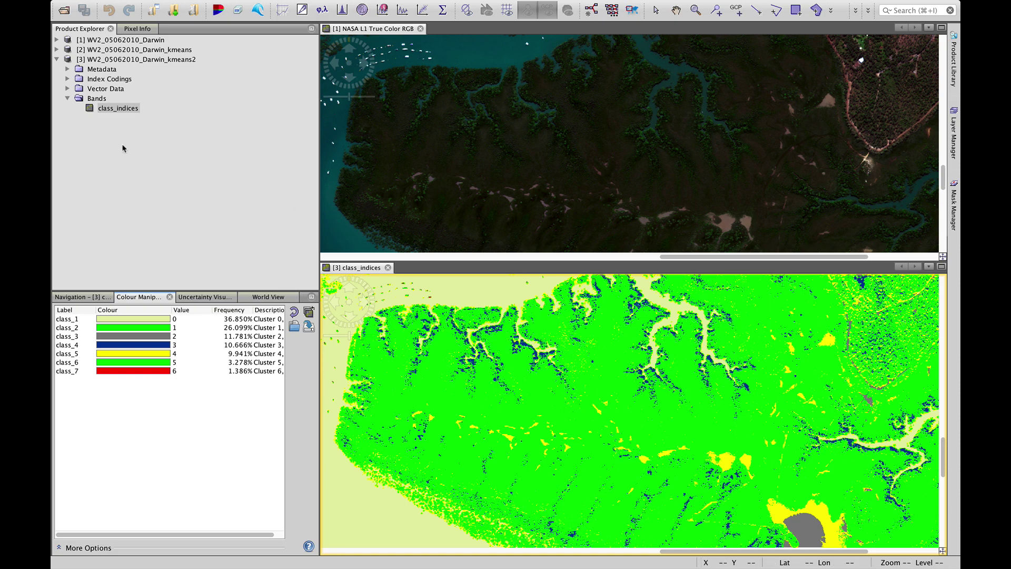
# - Open the 4-cluster class_indices band of WV2_05062010_Darwin_kmeans in a new view and zoom in
pyautogui.click(56, 49)
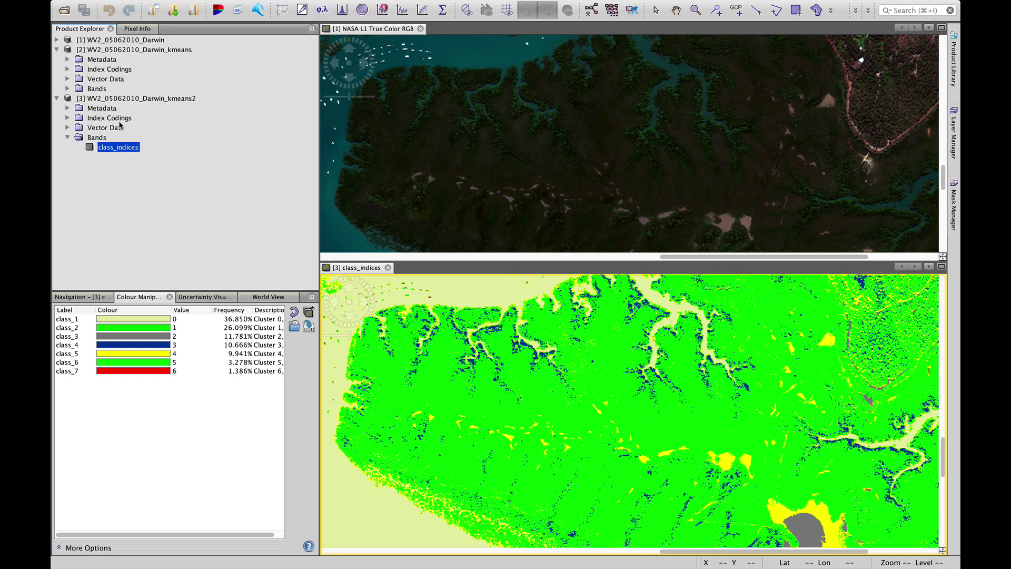
pyautogui.click(67, 89)
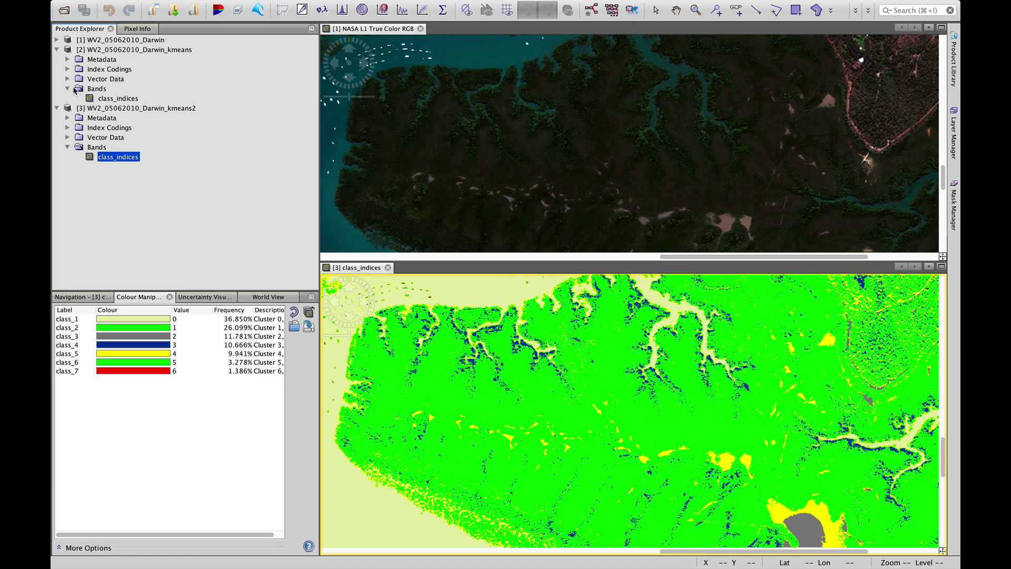
pyautogui.doubleClick(118, 99)
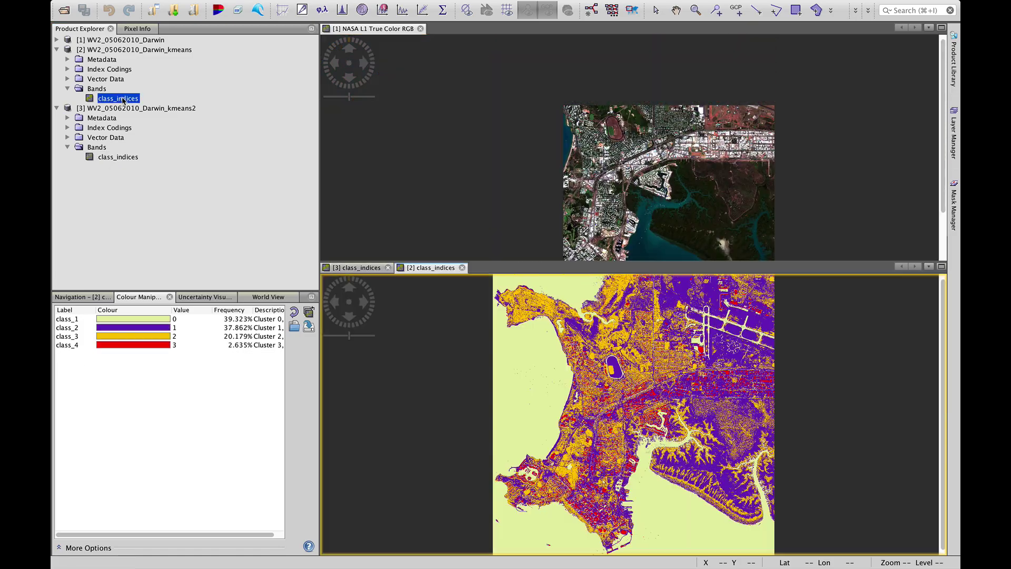
pyautogui.scroll(2, 703, 474)
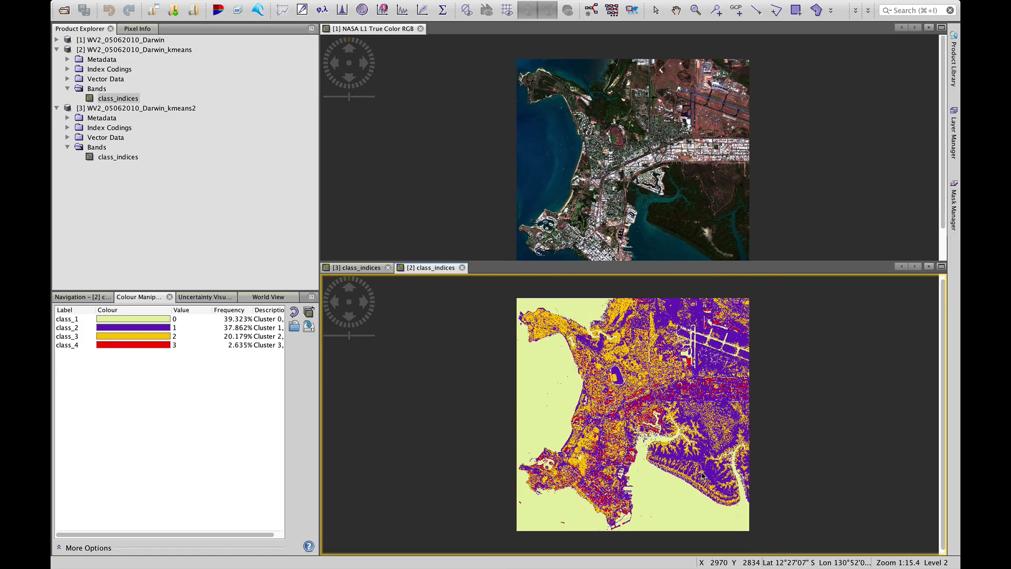
pyautogui.scroll(4, 702, 474)
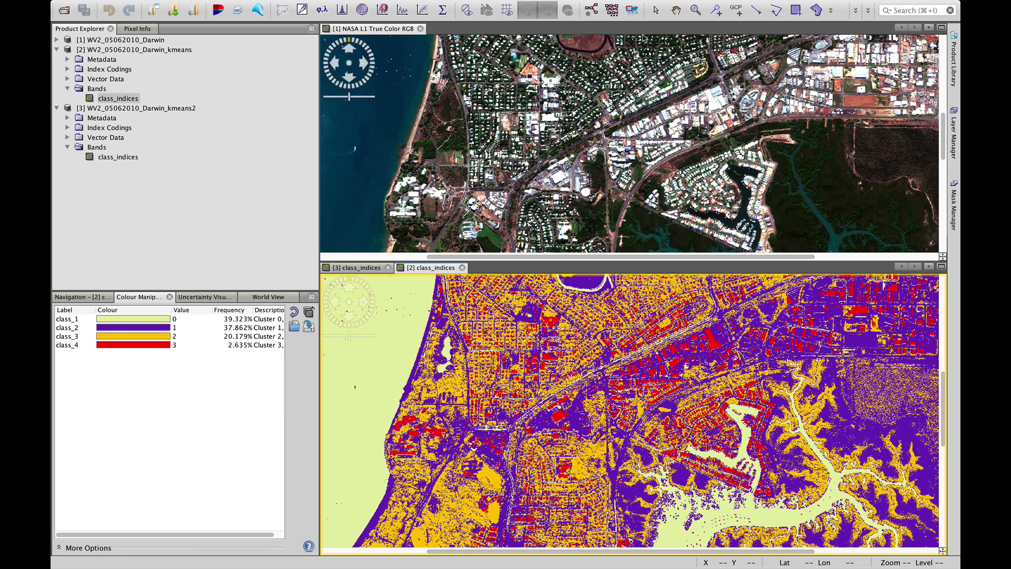
# - Pan both views to the inland mangrove estuary and switch back to the 7-cluster map
pyautogui.click(676, 10)
pyautogui.moveTo(692, 420); pyautogui.dragTo(382, 380)
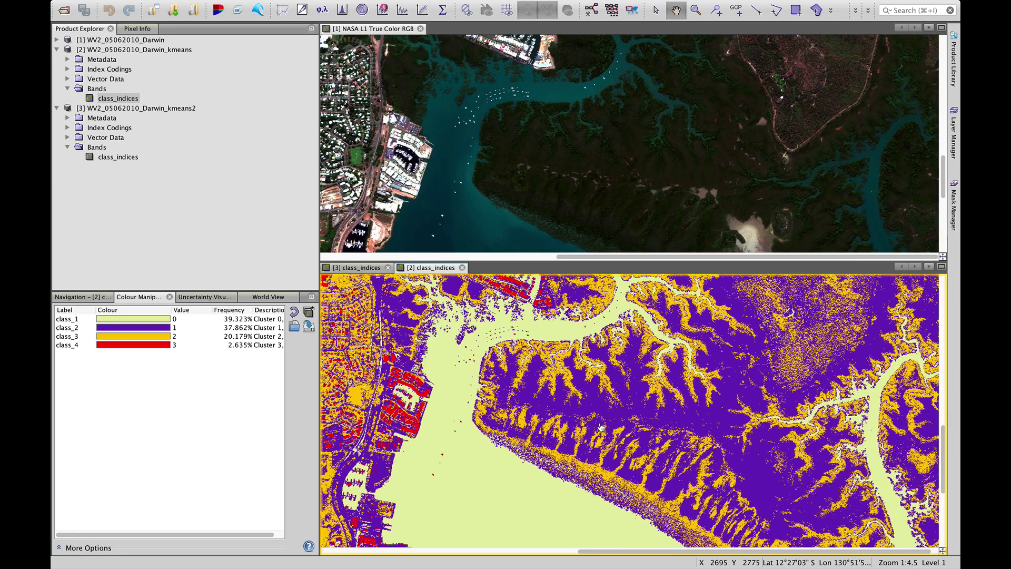
pyautogui.scroll(3, 602, 427)
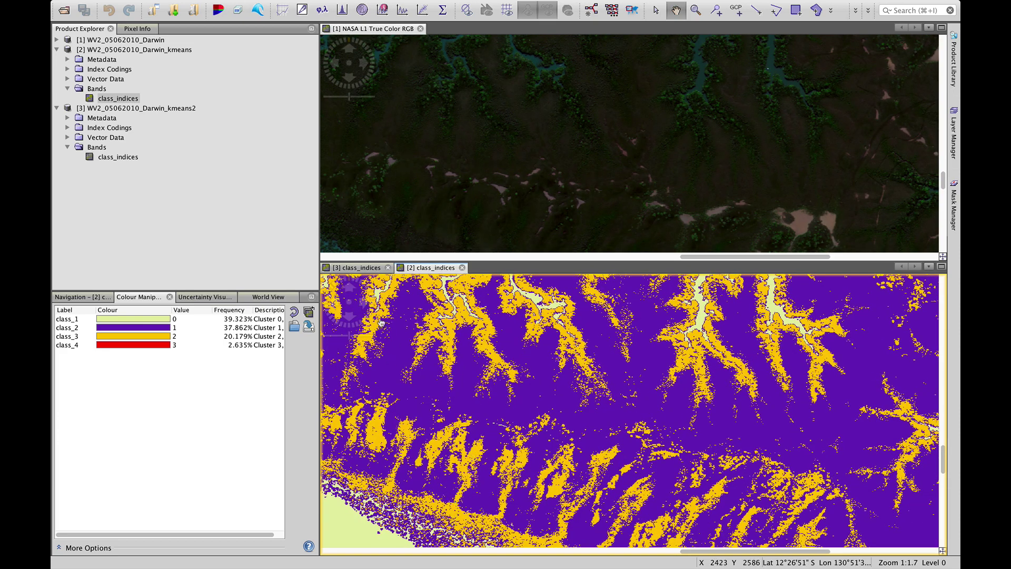
pyautogui.click(368, 268)
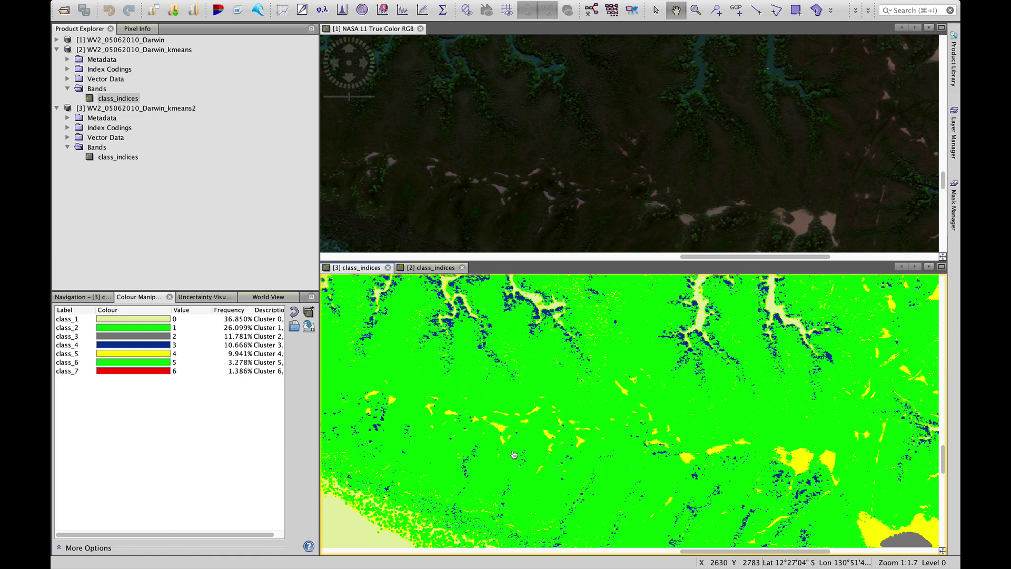
pyautogui.scroll(-3, 514, 455)
pyautogui.scroll(-3, 514, 454)
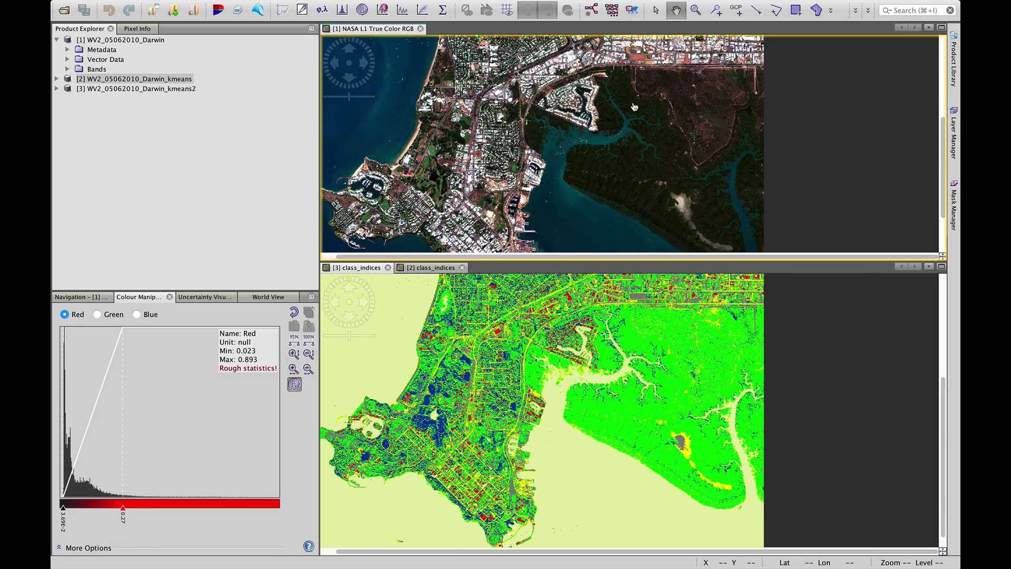
pyautogui.scroll(4, 553, 147)
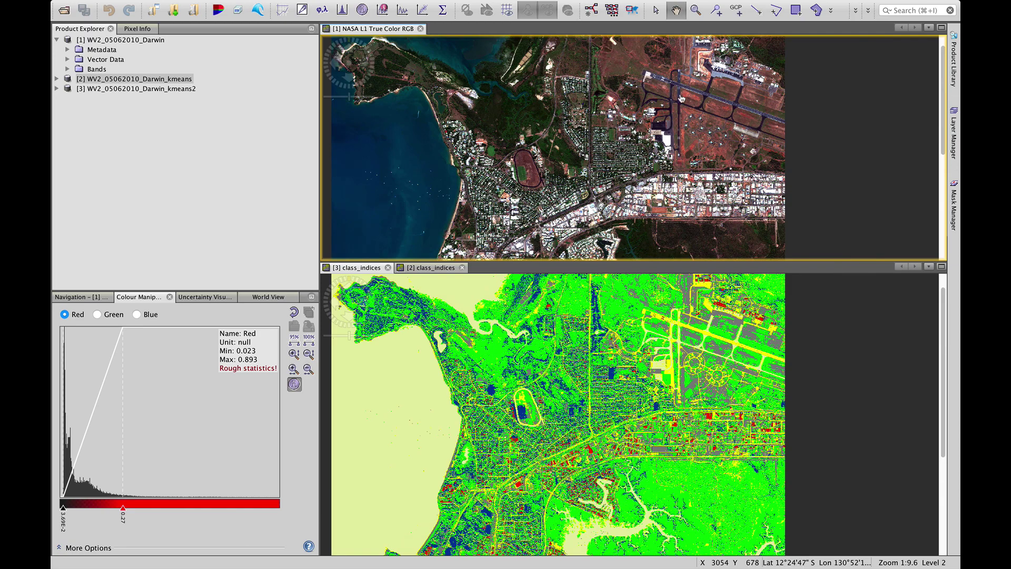
pyautogui.scroll(-5, 666, 116)
pyautogui.scroll(5, 632, 147)
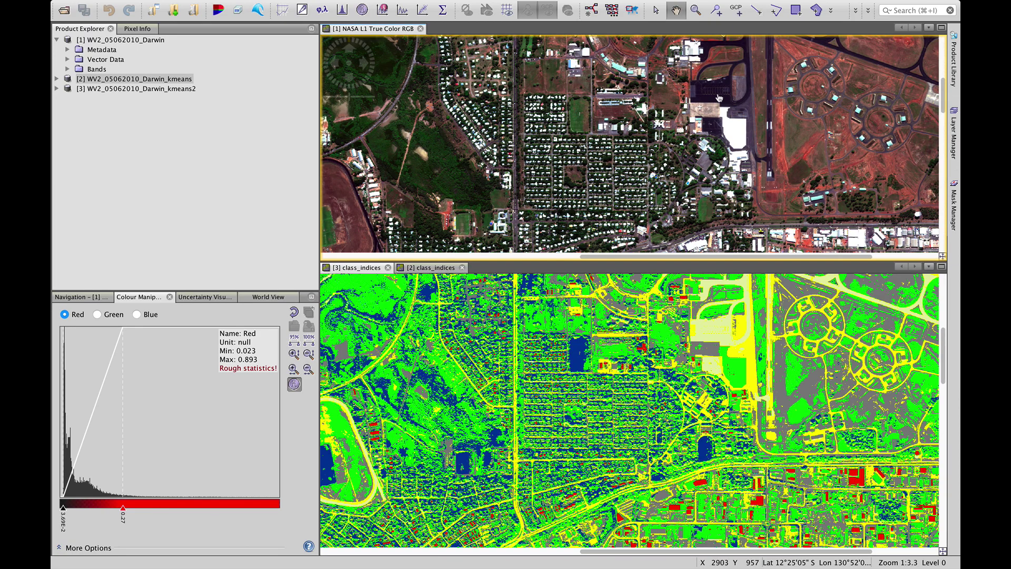
pyautogui.scroll(-4, 719, 97)
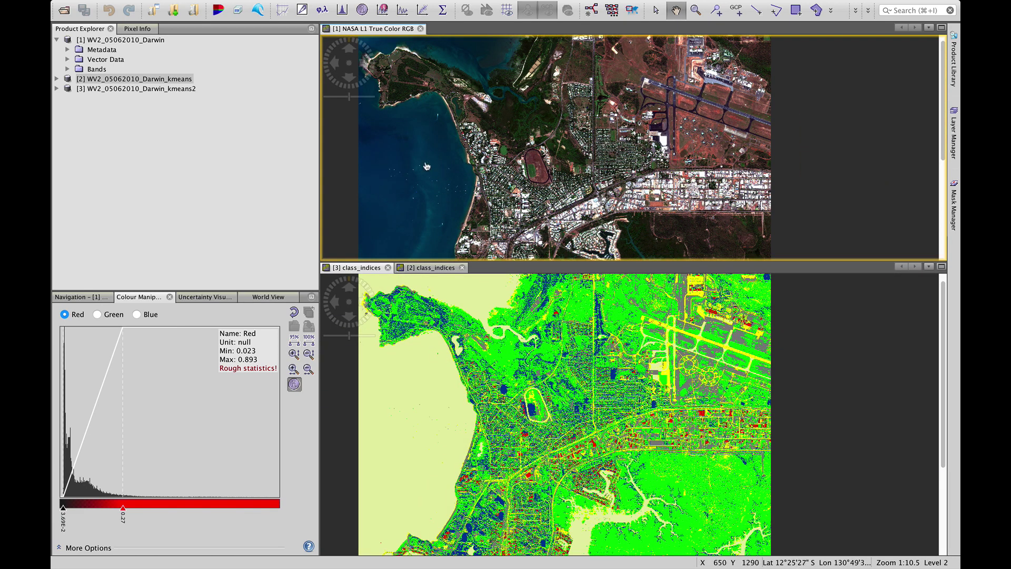
pyautogui.moveTo(653, 519); pyautogui.dragTo(654, 412)
pyautogui.scroll(5, 653, 412)
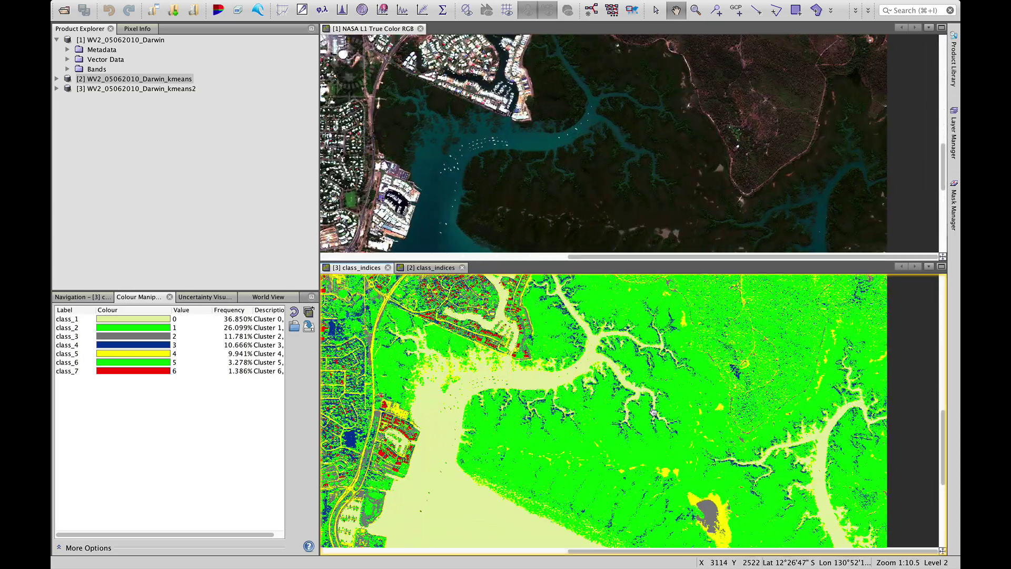
pyautogui.scroll(1, 654, 412)
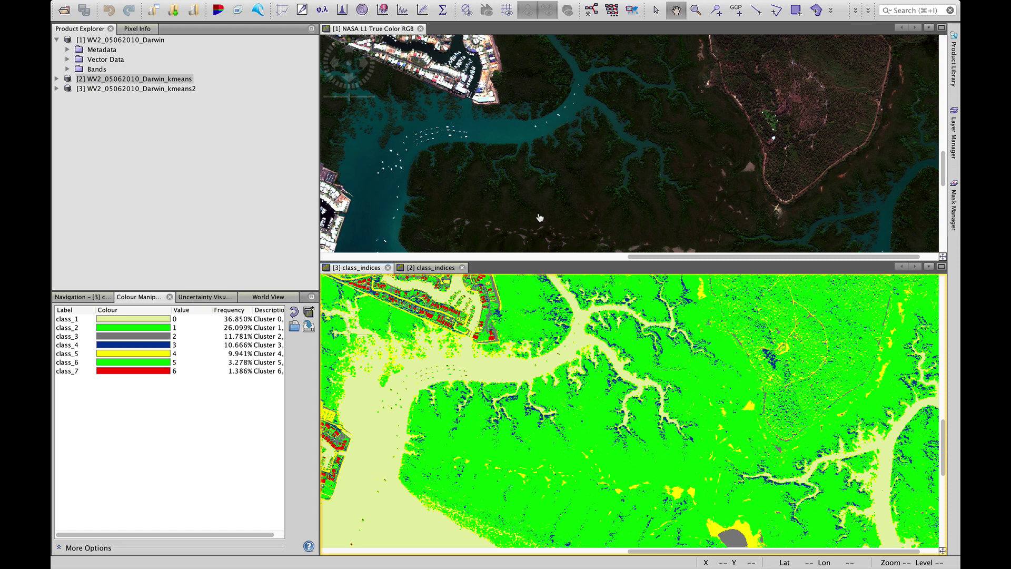
# - Display Raster > Classification > Supervised Classification's classifiers: Random Forest, KNN, Maximum Likelihood and others
pyautogui.moveTo(323, 6)
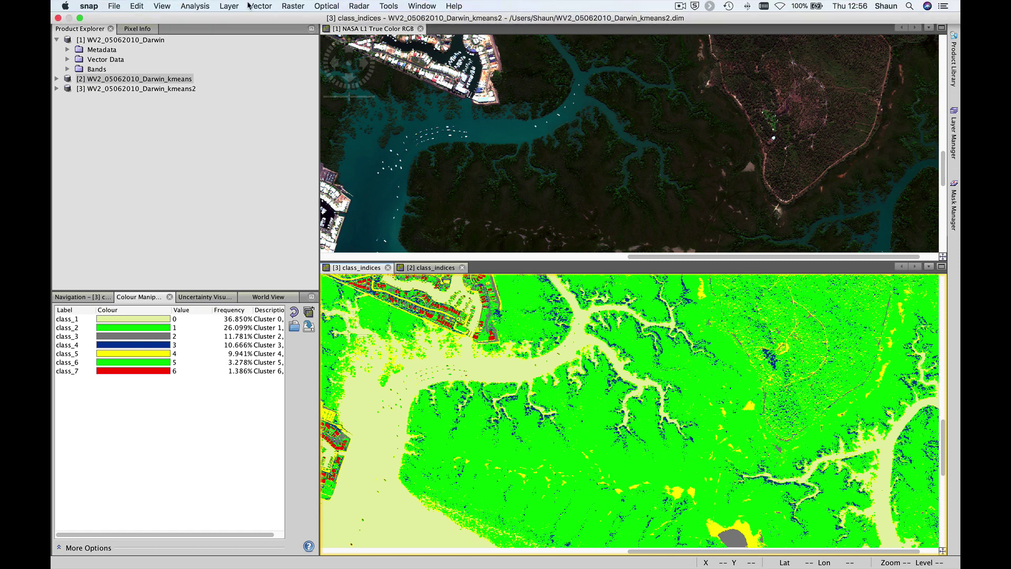
pyautogui.click(291, 6)
pyautogui.moveTo(327, 136)
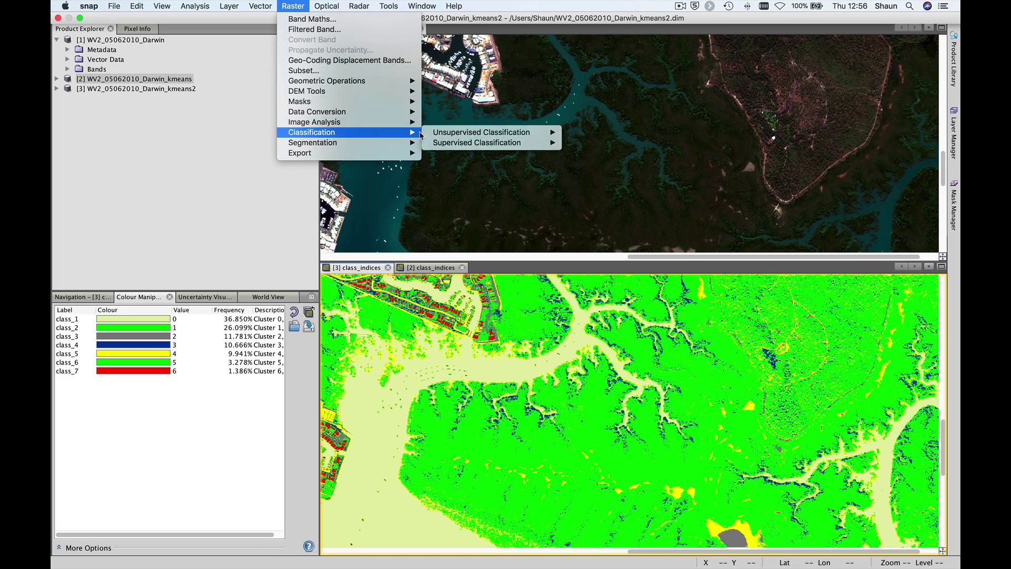
pyautogui.moveTo(448, 147)
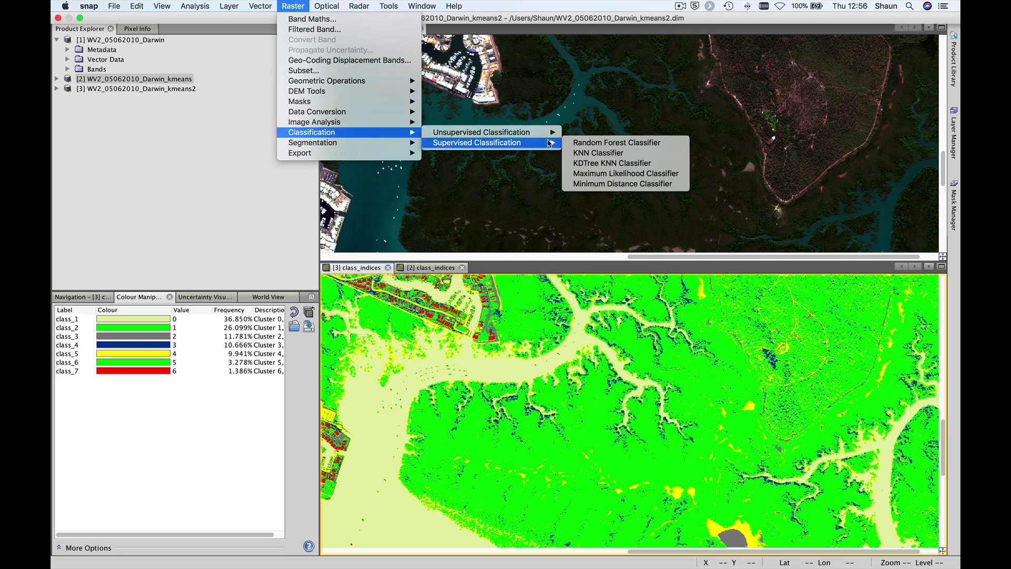